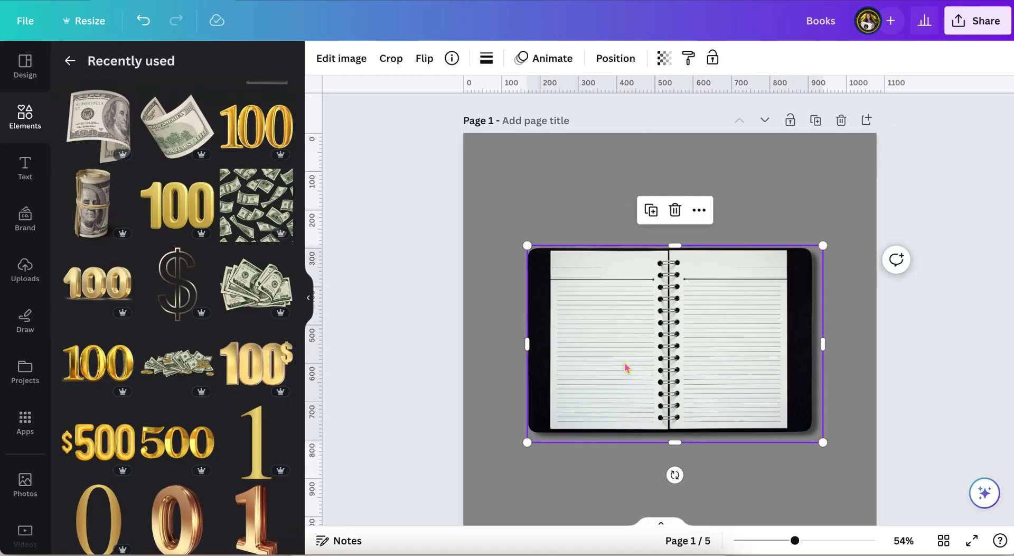
Step: Move the notebook photo, enlarge it, and tilt it slightly counter-clockwise
drag(624, 368, 620, 320)
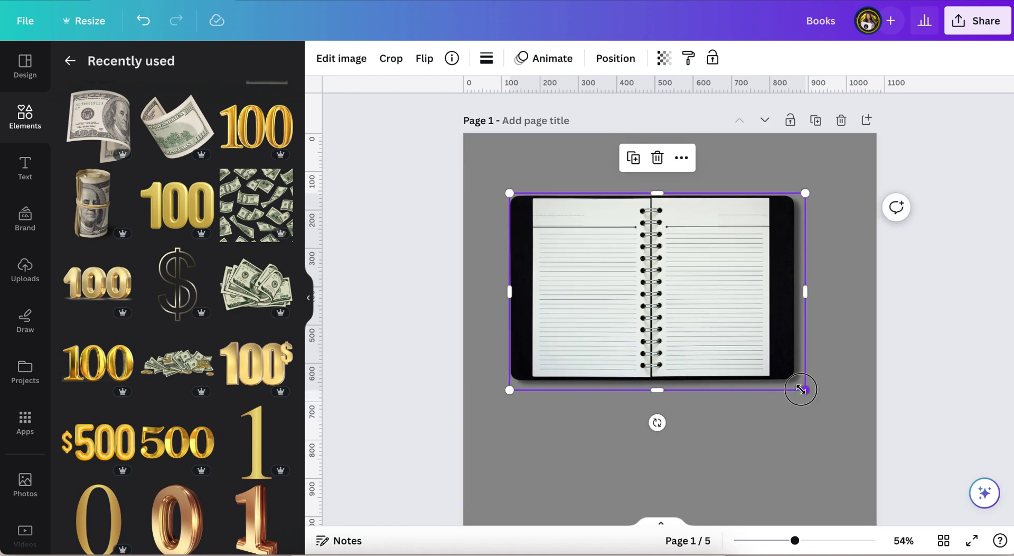
drag(801, 390, 842, 423)
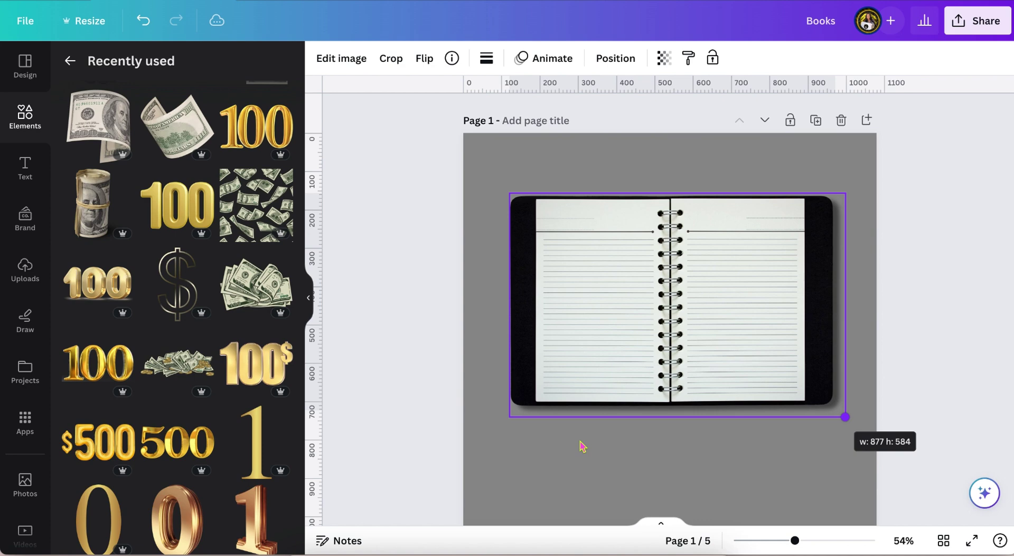
drag(508, 422, 482, 440)
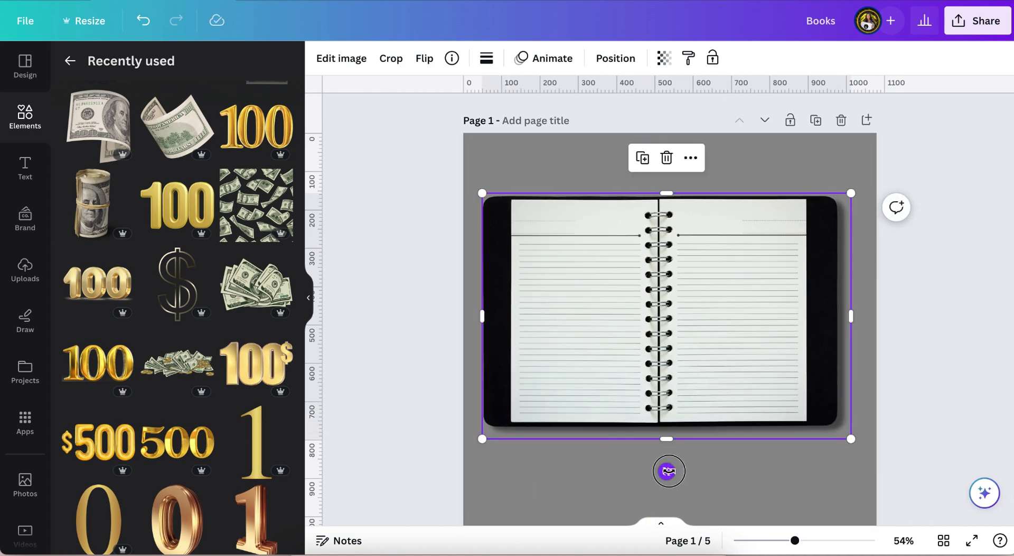
drag(668, 470, 687, 464)
drag(656, 386, 645, 430)
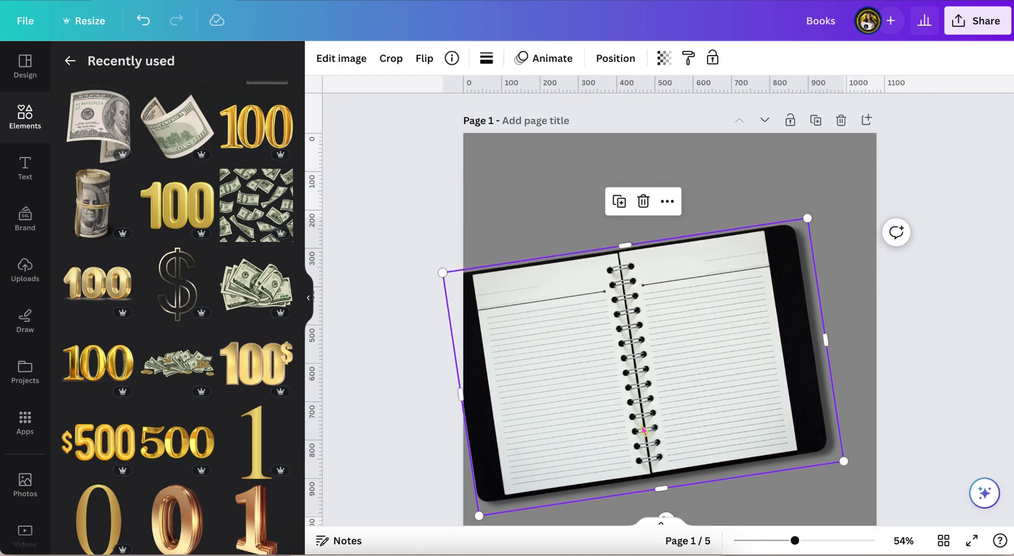
scroll(643, 431, down, 2)
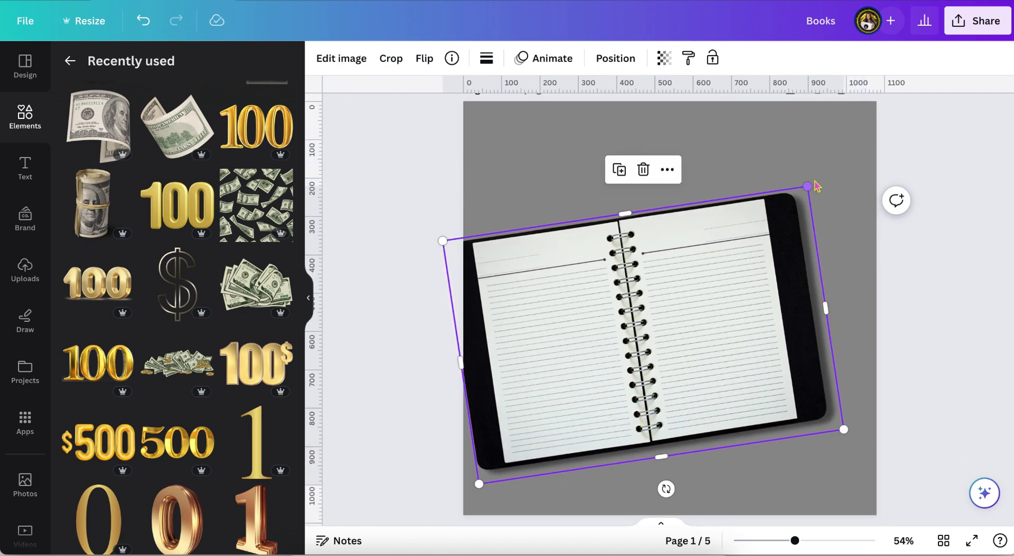
Step: Enlarge the tilted notebook to about 1,105 × 735, reposition it, then select the page background
drag(808, 185, 870, 135)
drag(746, 246, 746, 266)
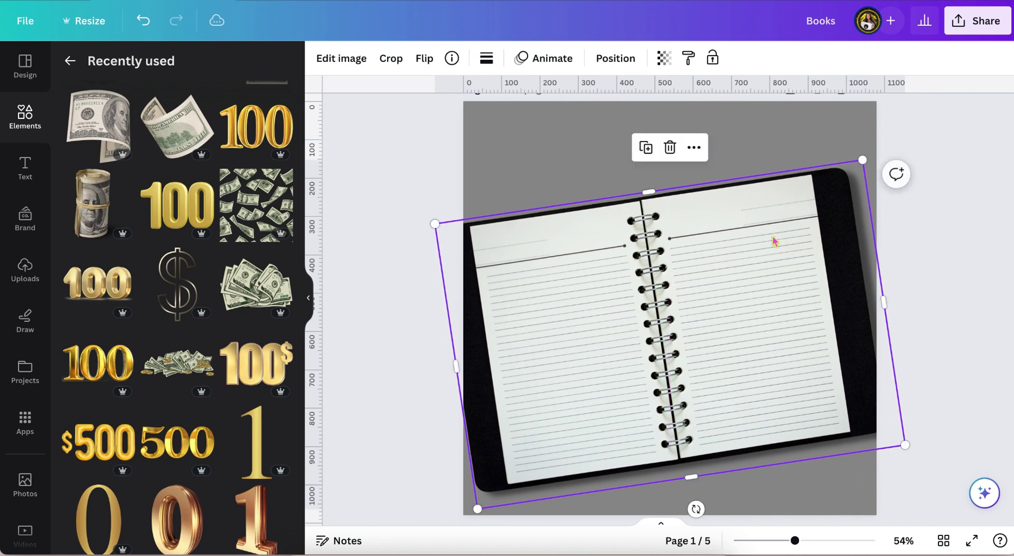
click(936, 156)
scroll(936, 157, up, 1)
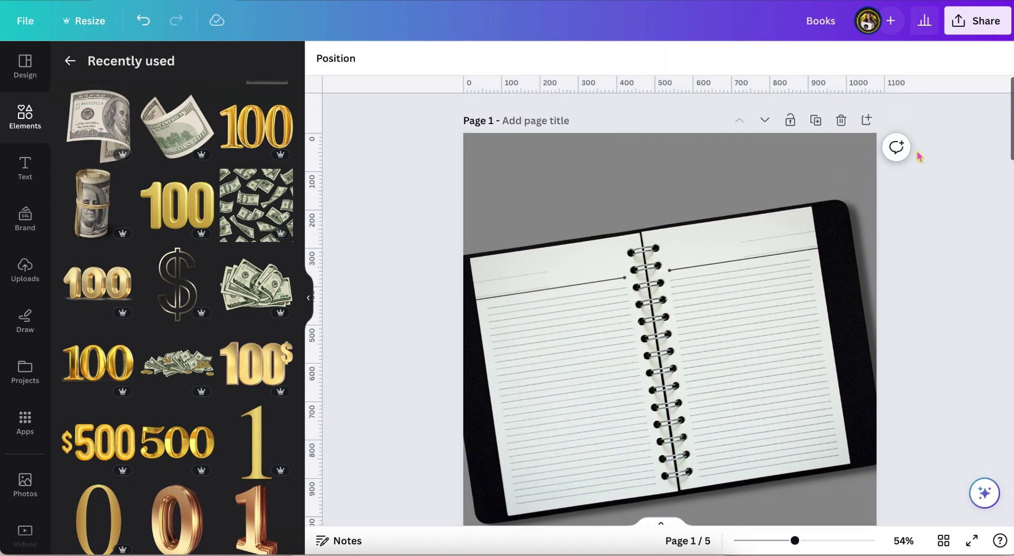
click(648, 186)
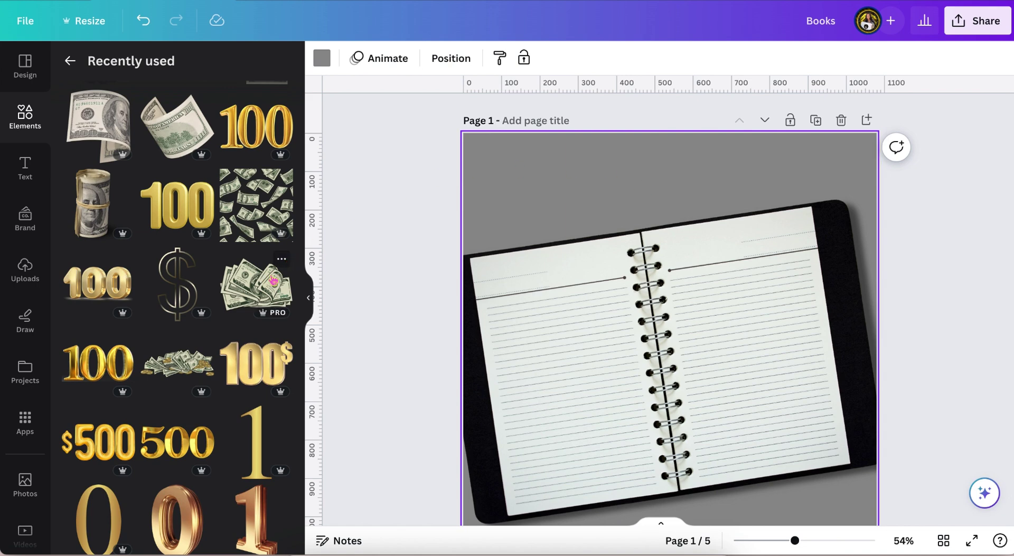
scroll(217, 294, up, 5)
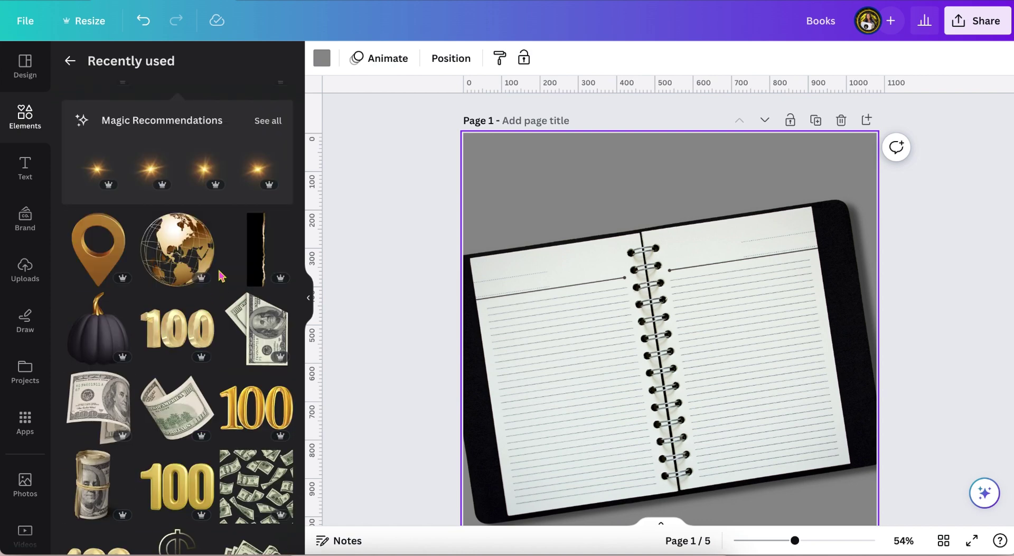
Step: Search Elements for 'gol' and add the brushed-gold photo at the page's top-left corner
click(70, 63)
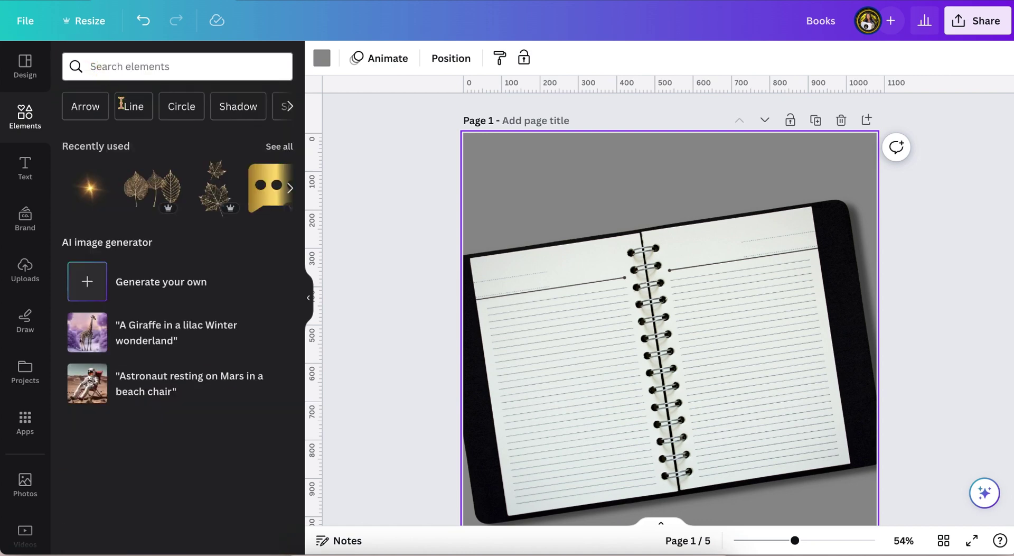
click(176, 68)
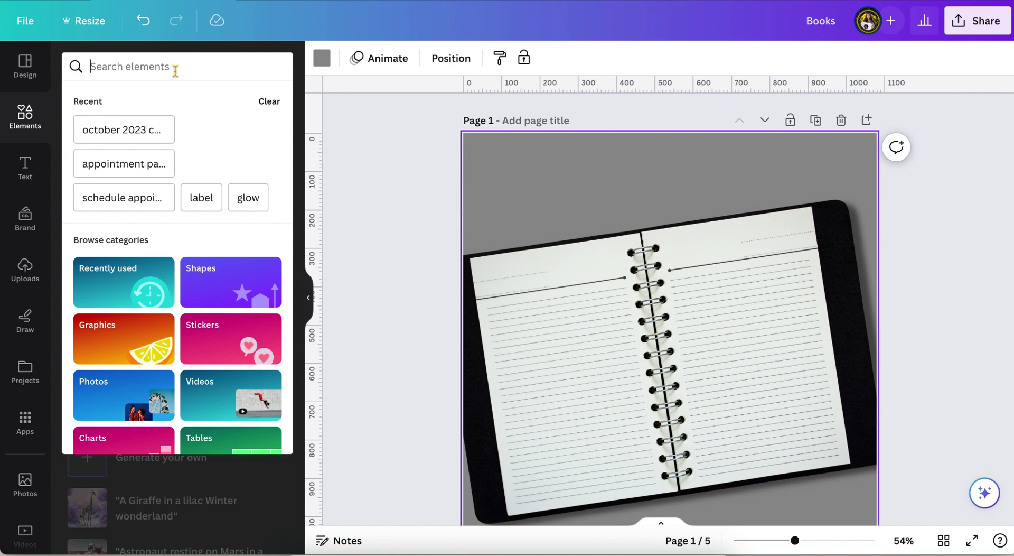
text(gold)
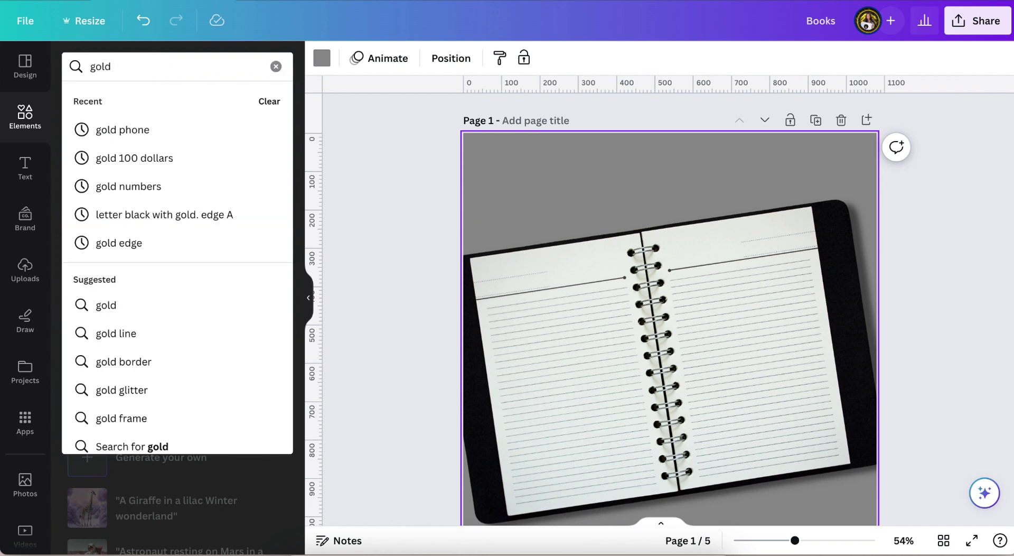
key(Return)
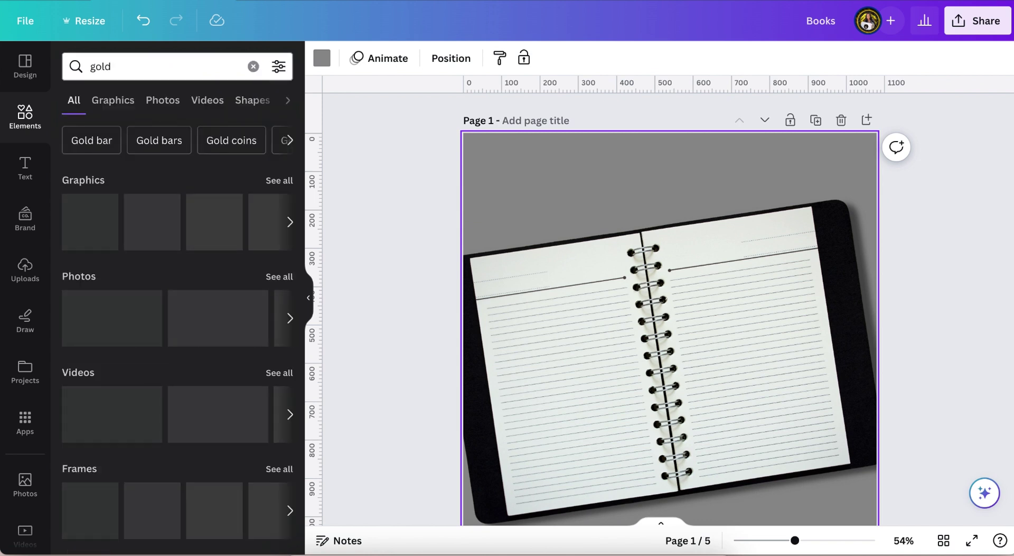
click(277, 275)
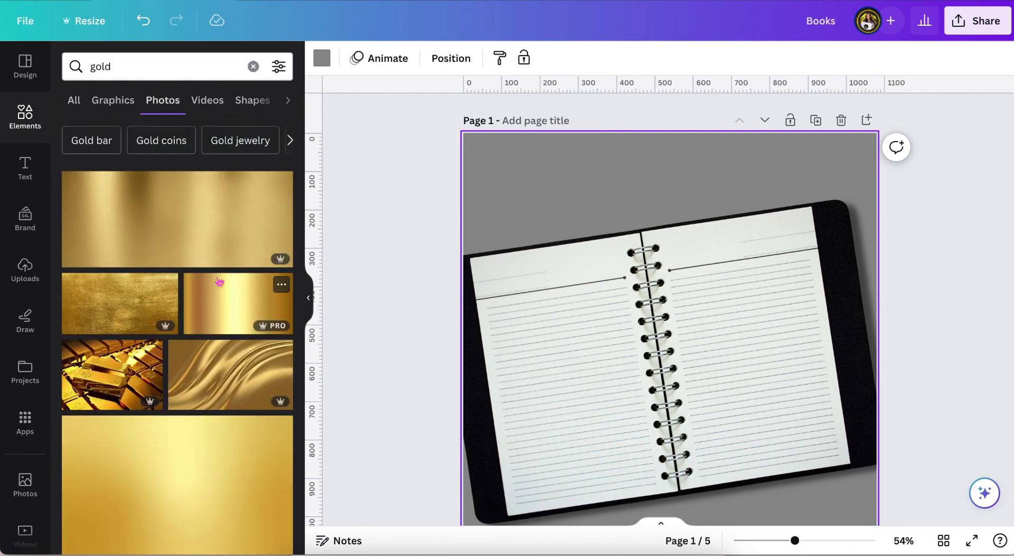
scroll(218, 281, down, 1)
click(195, 186)
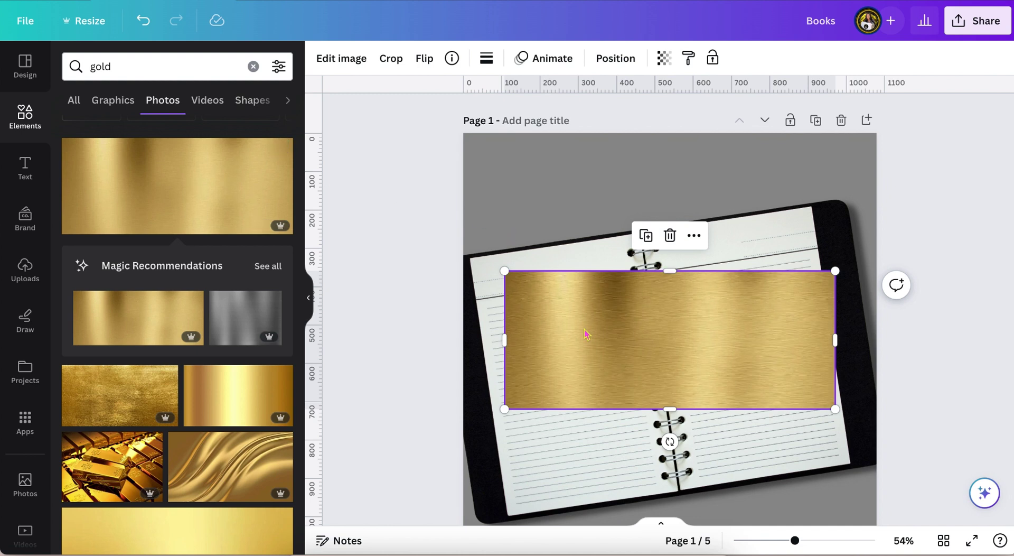
drag(585, 333, 536, 195)
Step: Make the page background white, then reselect the gold photo
click(856, 175)
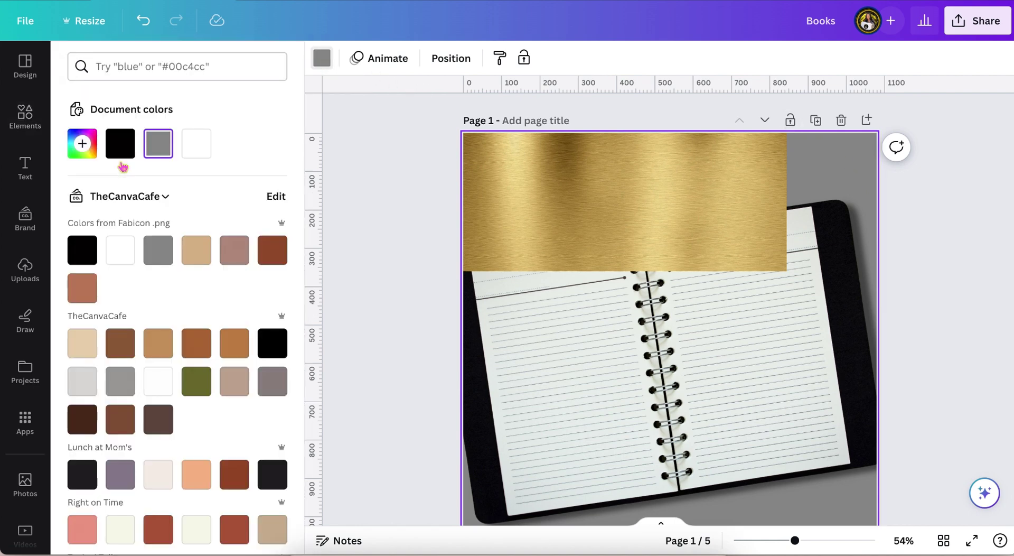
click(203, 148)
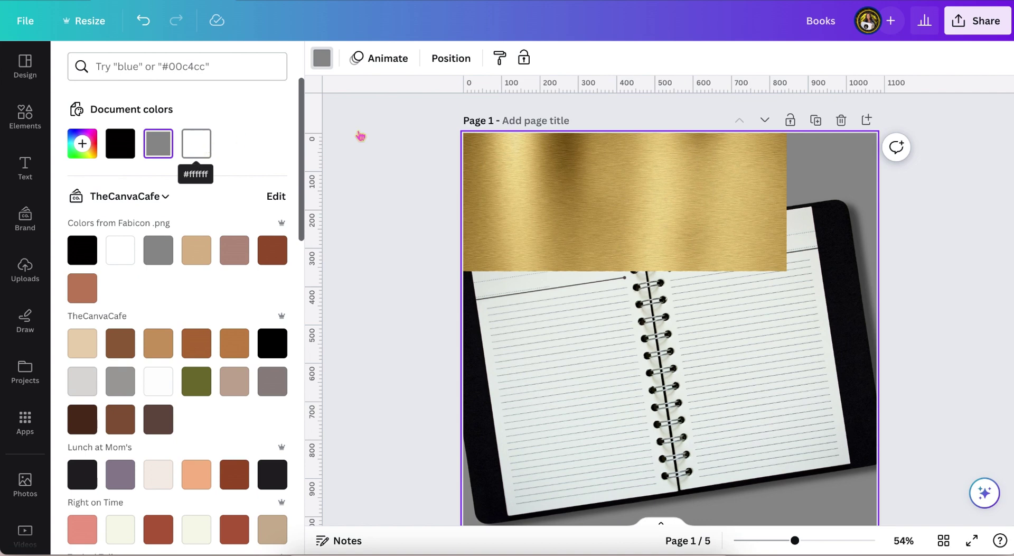
click(575, 188)
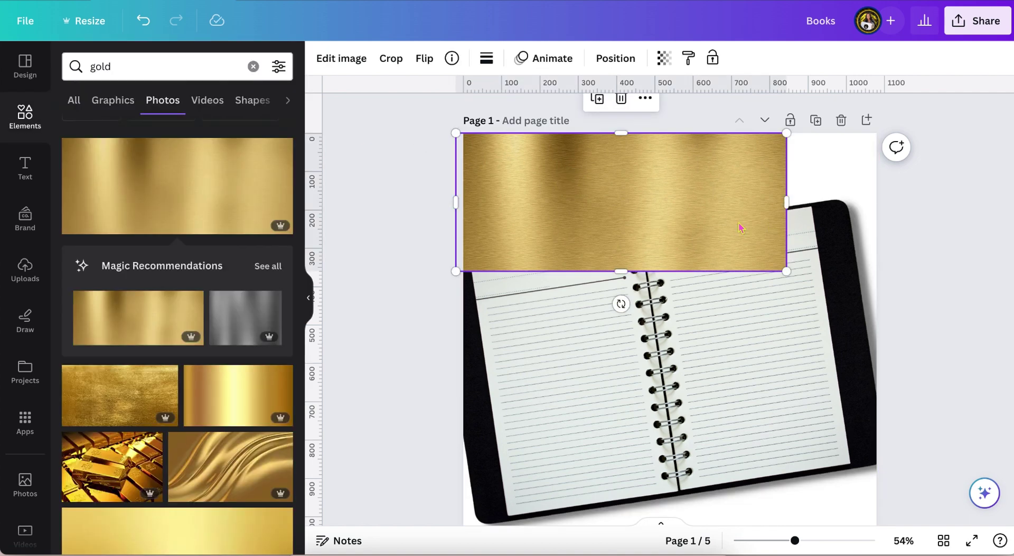
Step: Widen the gold photo to the page's right edge, trim it, and send it behind the notebook
drag(787, 202, 877, 208)
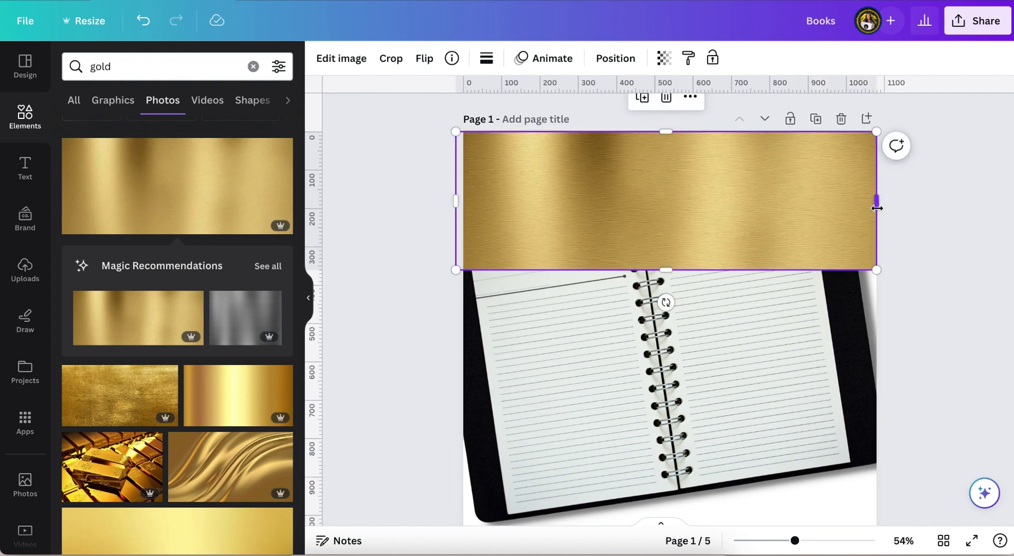
scroll(876, 208, down, 1)
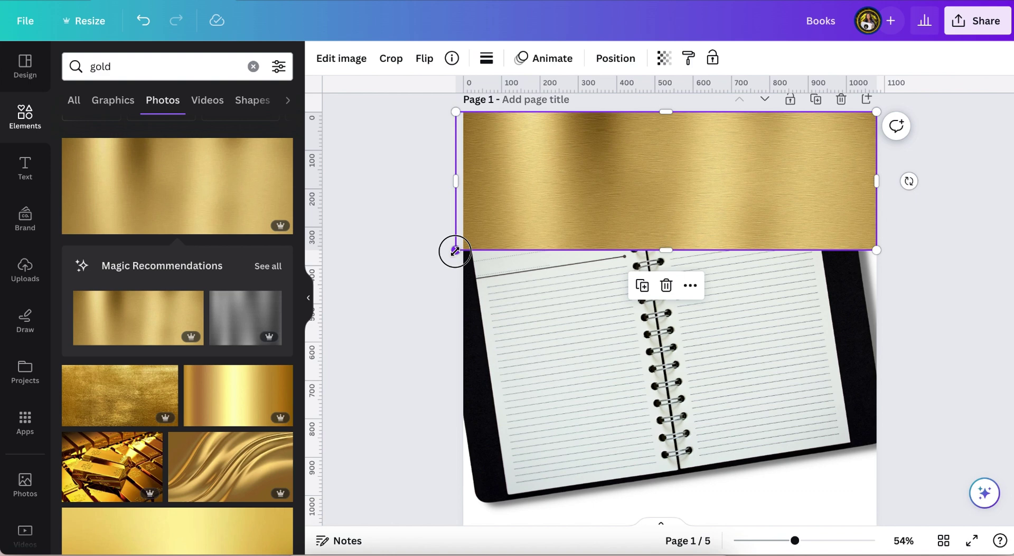
drag(455, 250, 463, 248)
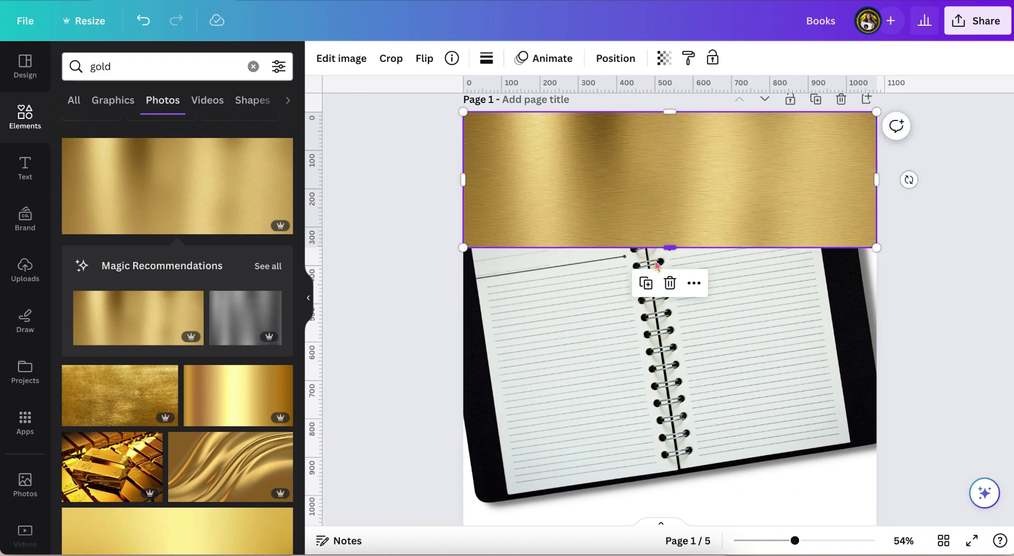
click(619, 59)
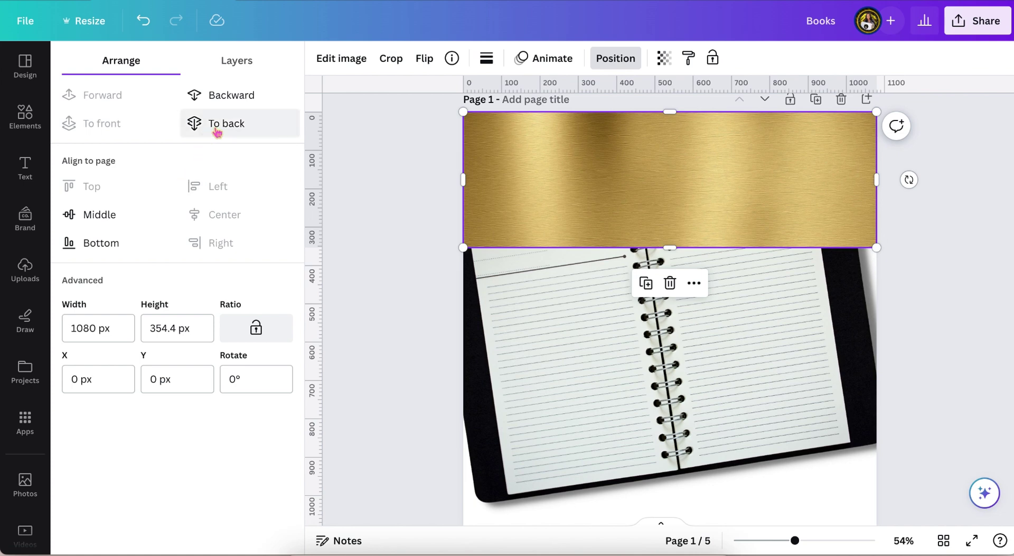
click(257, 123)
click(339, 150)
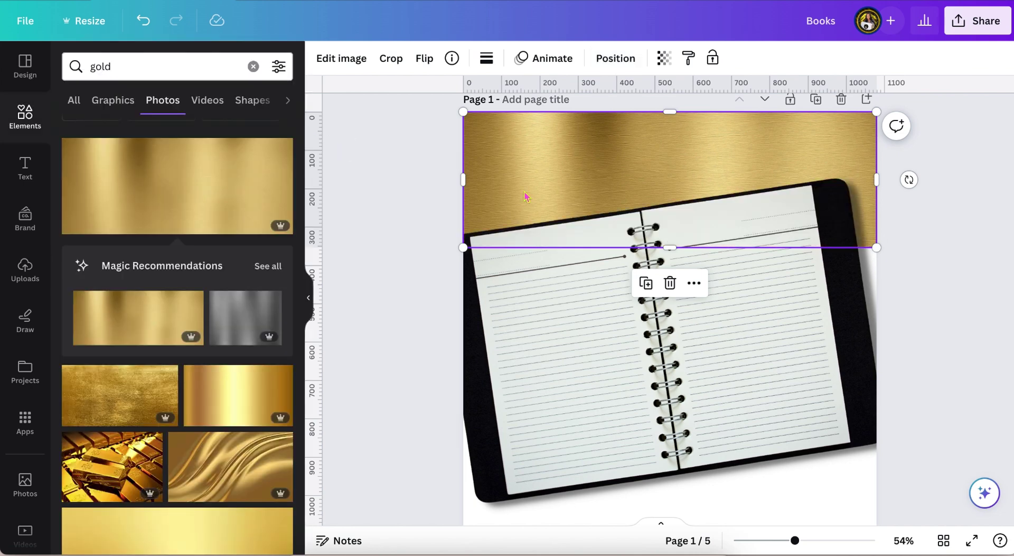
Step: Duplicate the gold photo, place the copy at the page bottom, and send it behind the notebook
click(650, 266)
scroll(650, 267, down, 2)
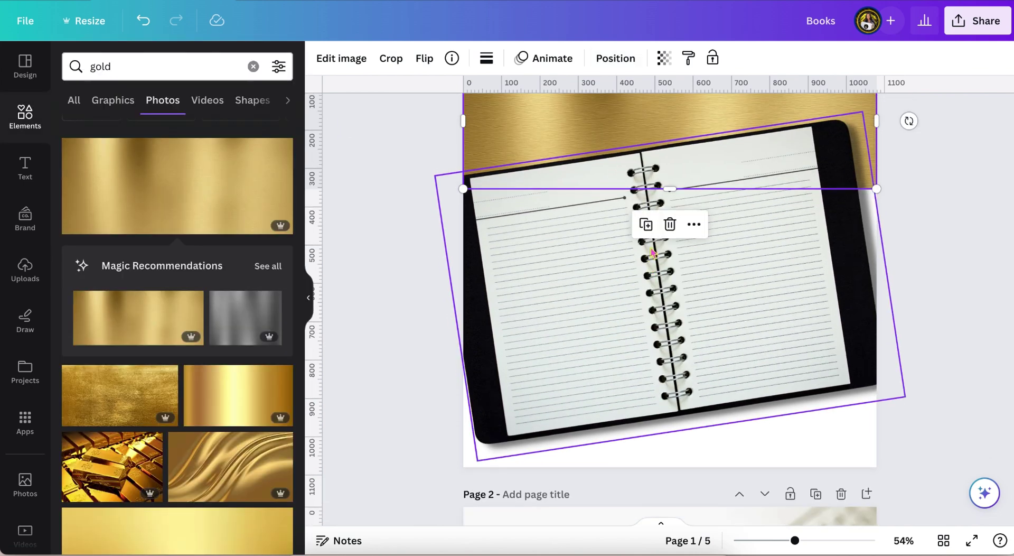
click(646, 224)
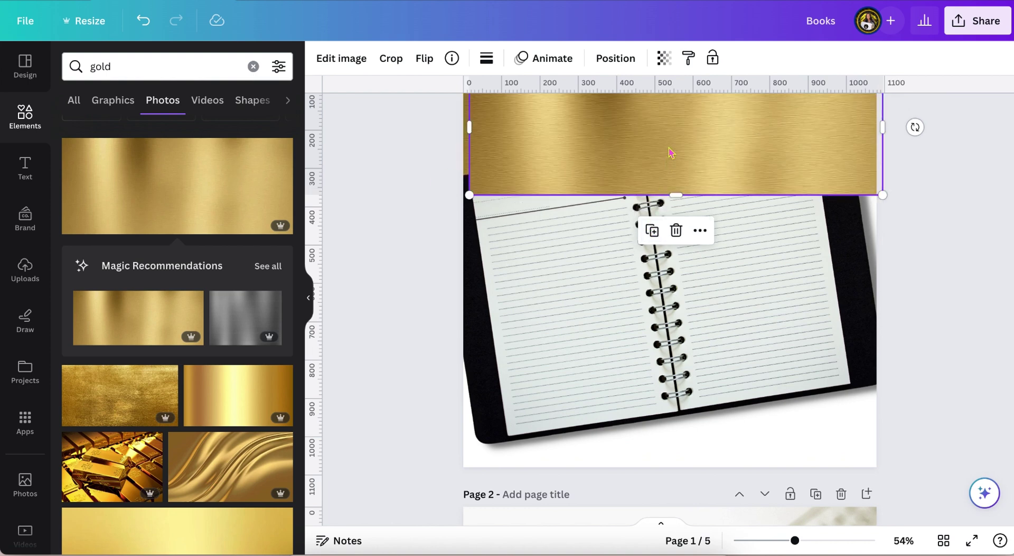
drag(669, 153, 669, 428)
scroll(668, 440, down, 1)
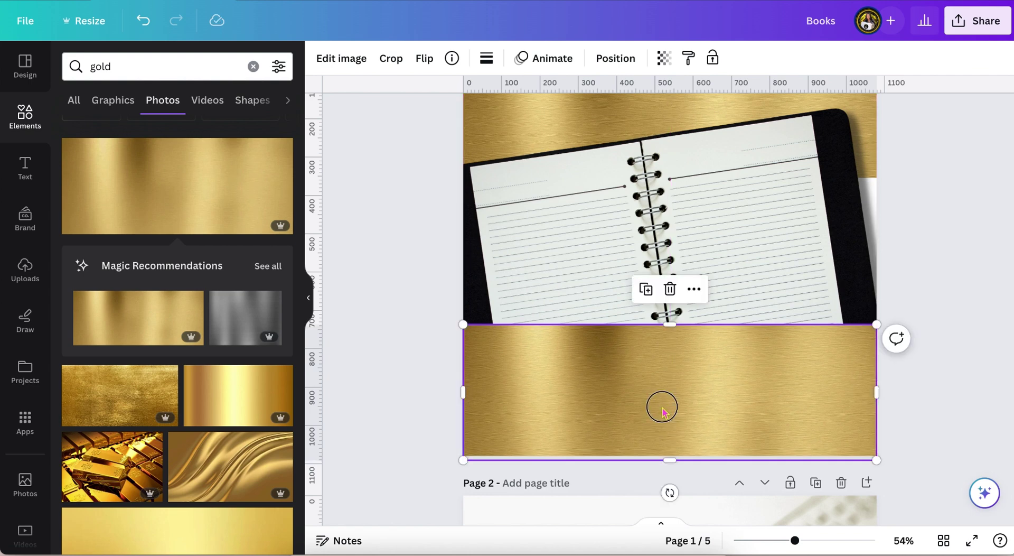
drag(662, 411, 662, 402)
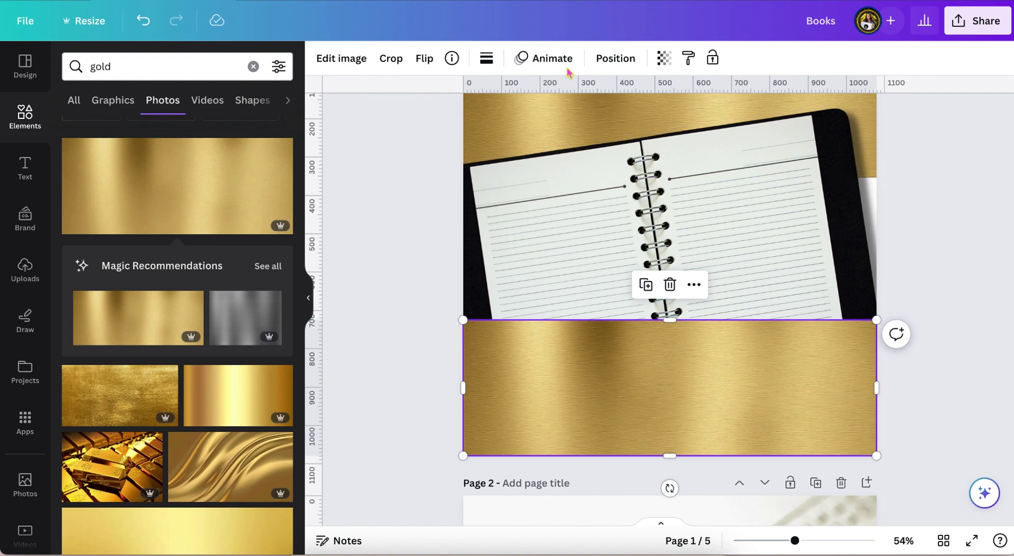
click(607, 59)
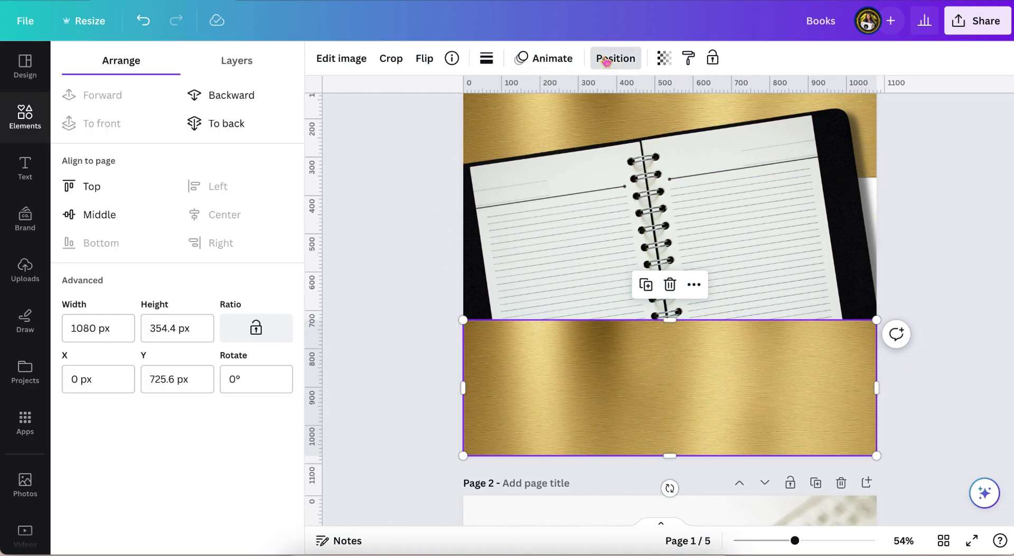
click(218, 122)
key(Escape)
click(354, 152)
scroll(355, 153, up, 2)
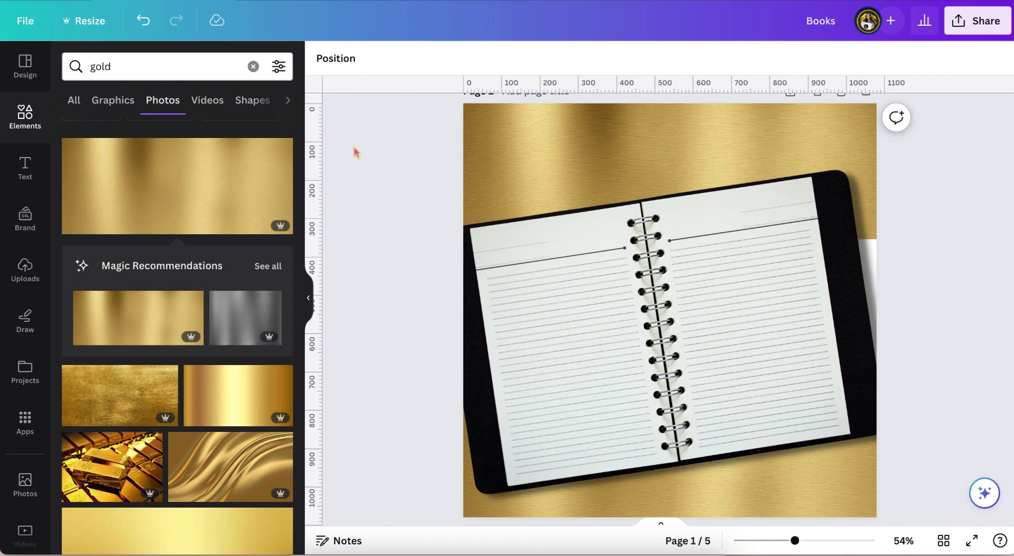
Step: Extend the upper gold image downward and raise the lower gold strip's top edge behind the notebook
click(526, 127)
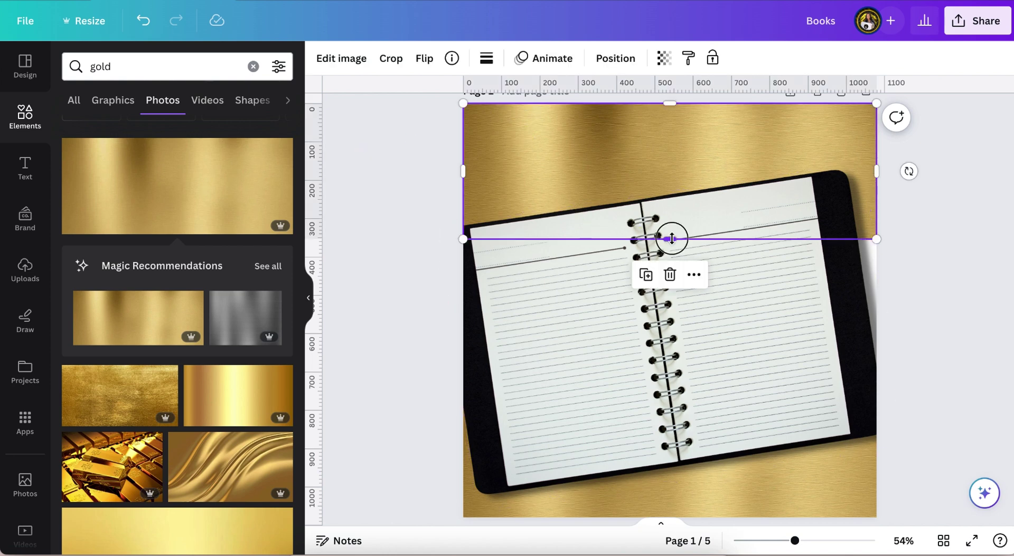
drag(671, 238, 670, 341)
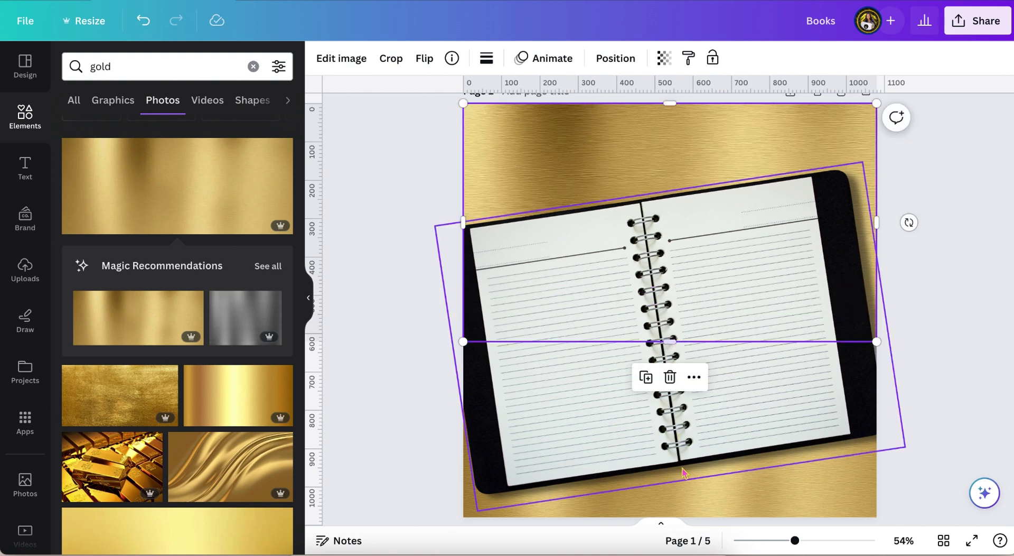
click(712, 510)
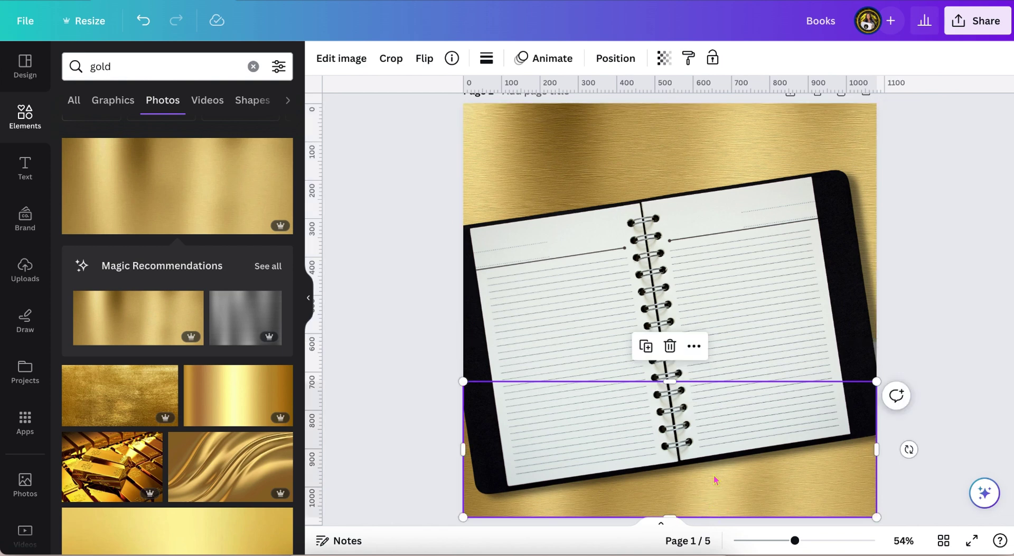
drag(671, 373, 670, 336)
click(434, 317)
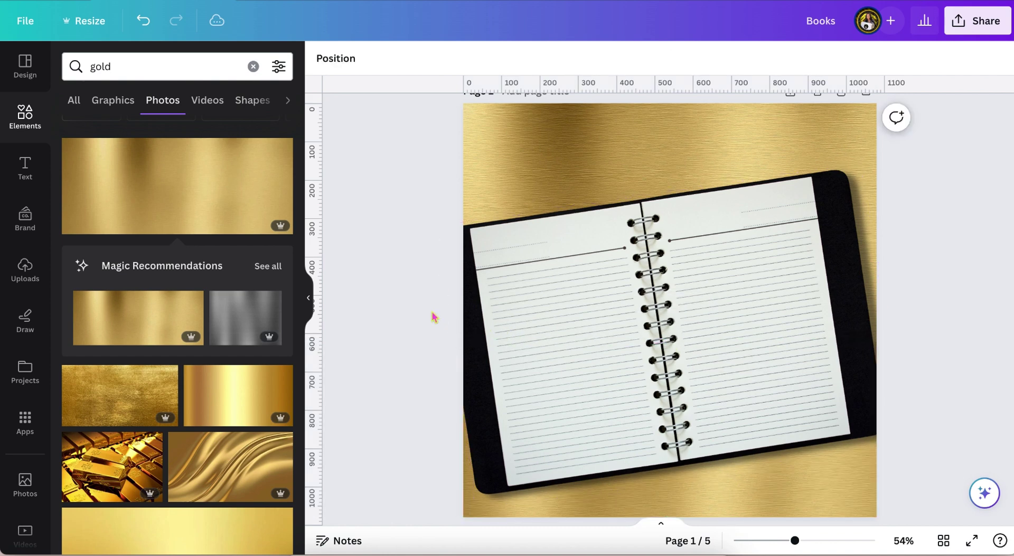
scroll(434, 317, up, 1)
scroll(435, 317, down, 2)
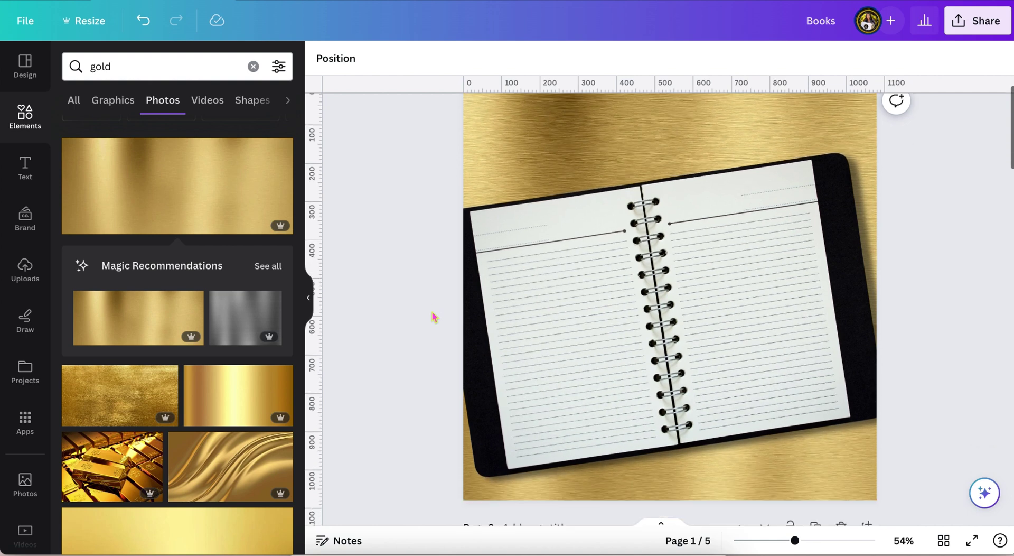
scroll(434, 317, up, 1)
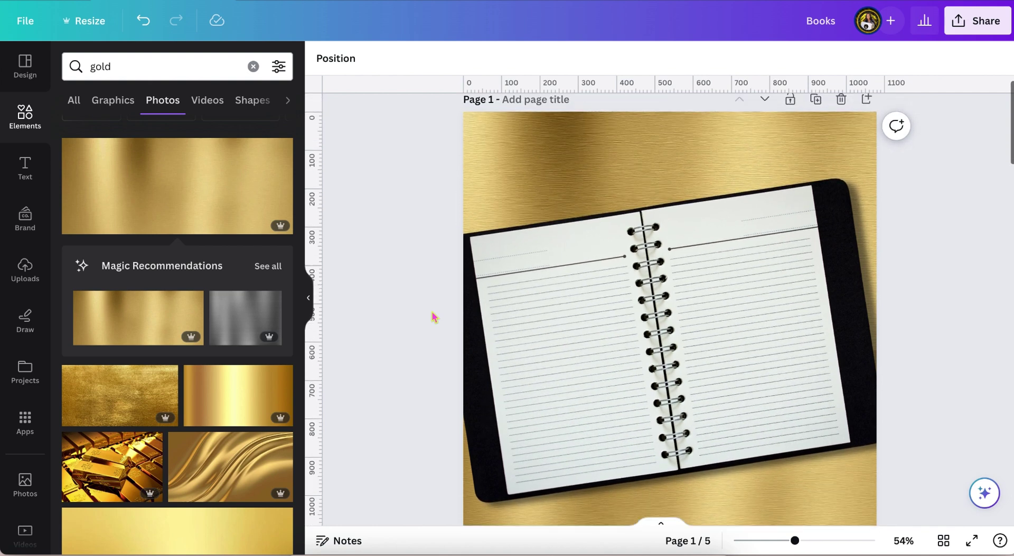
click(627, 172)
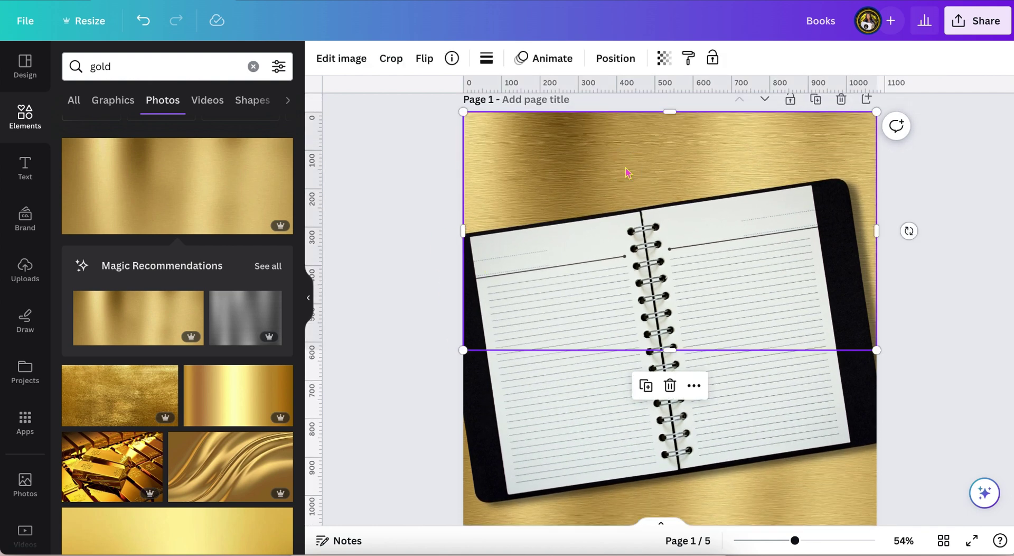
Step: Replace the placeholder paragraph text with 'Books open'
click(671, 357)
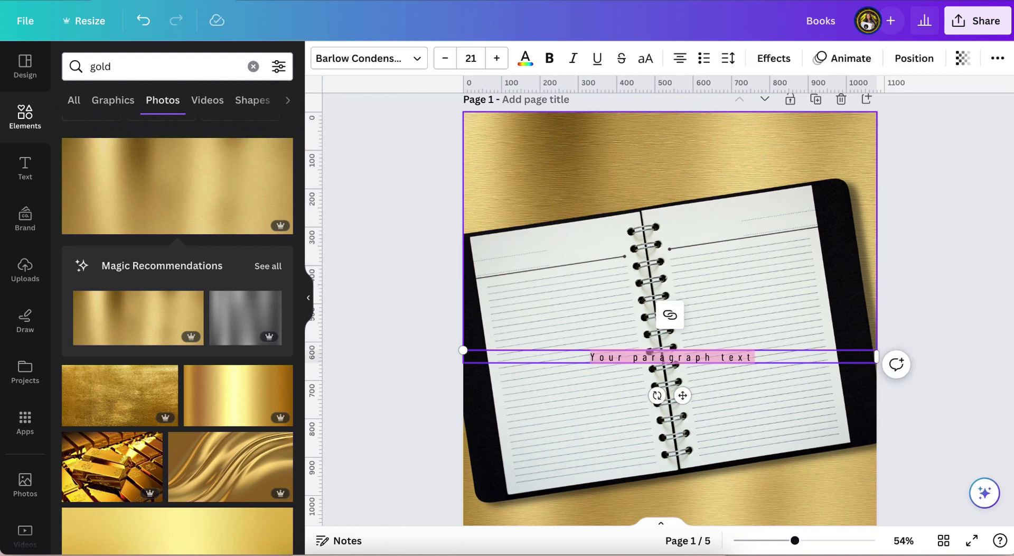
text(Books)
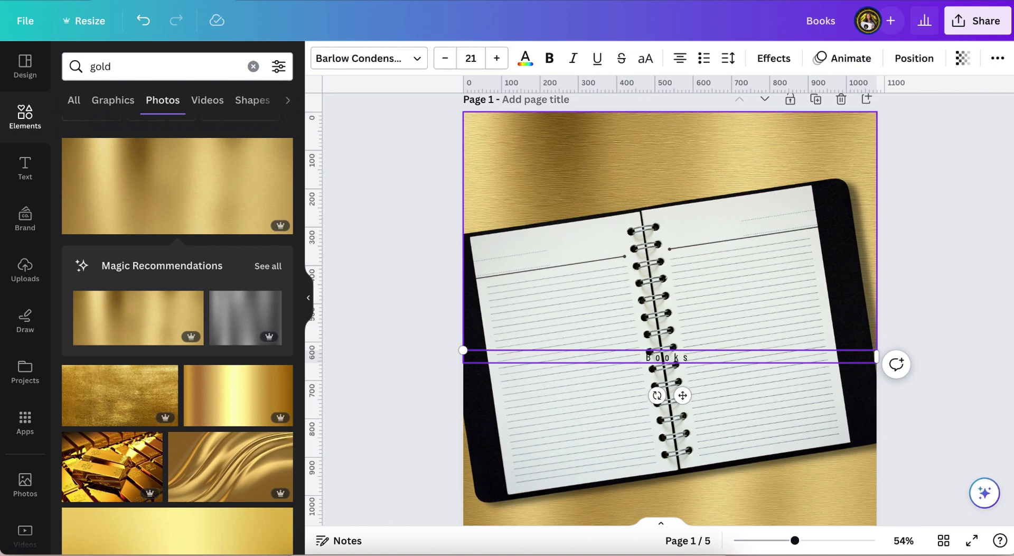
text(open)
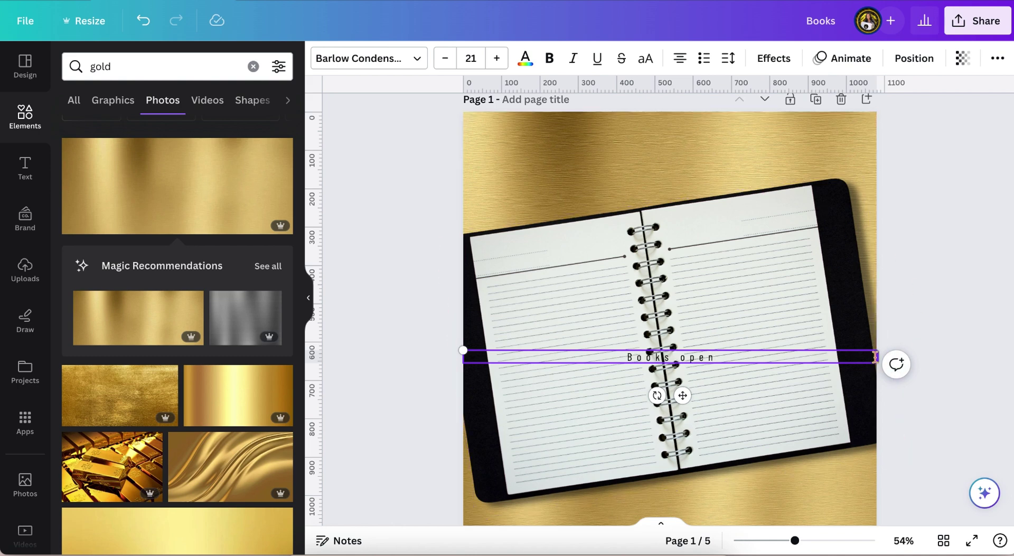
Step: Resize the 'Books open' heading, place it above the notebook, and put a duplicate to its right
drag(877, 353, 589, 344)
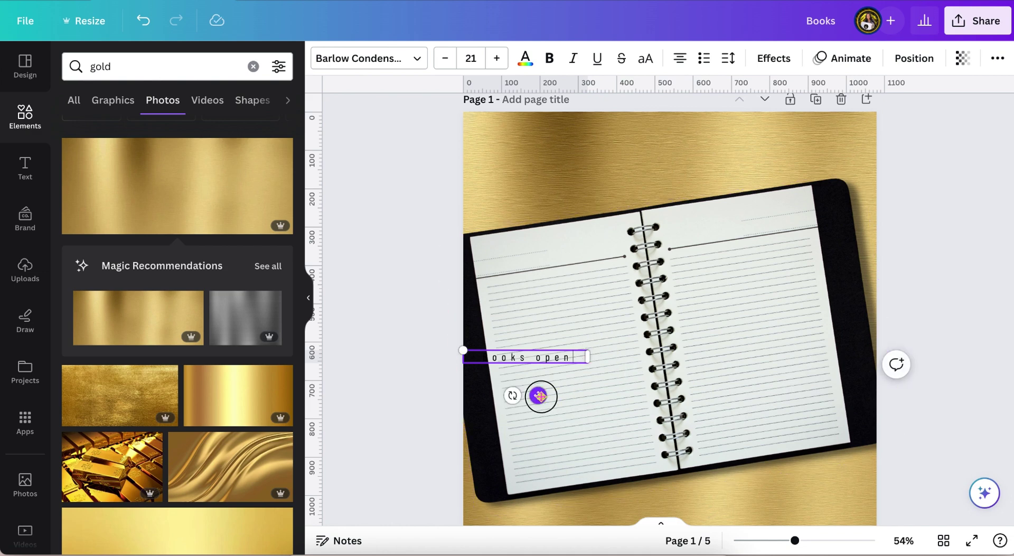
drag(538, 395, 553, 291)
key(ctrl+z)
key(ctrl+z)
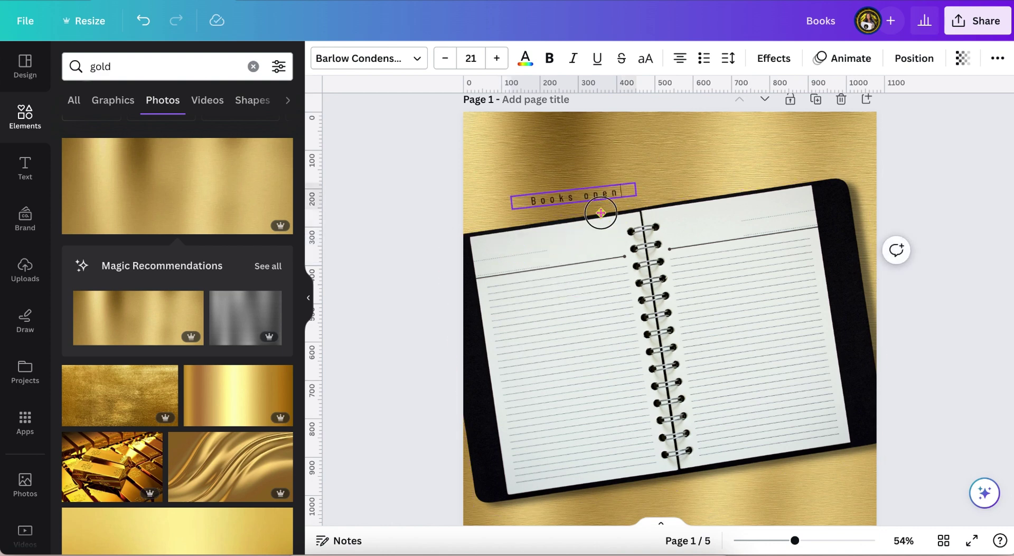
drag(804, 166, 637, 165)
click(553, 125)
drag(591, 222, 721, 219)
Step: Retype the boxes as 'Books' and 'Open', narrow both, and enlarge Books to size 77.9
double_click(716, 175)
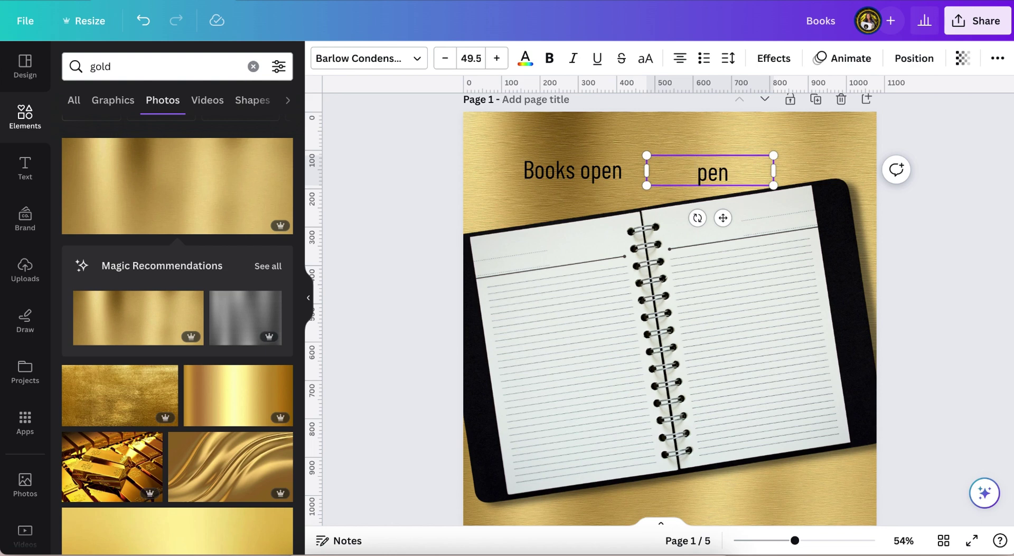
click(621, 177)
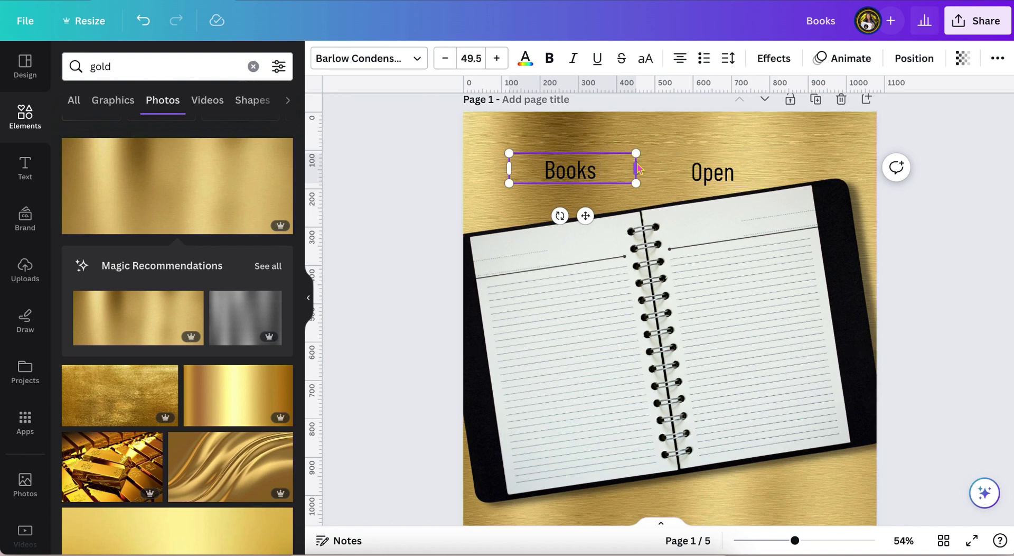
drag(636, 165, 583, 163)
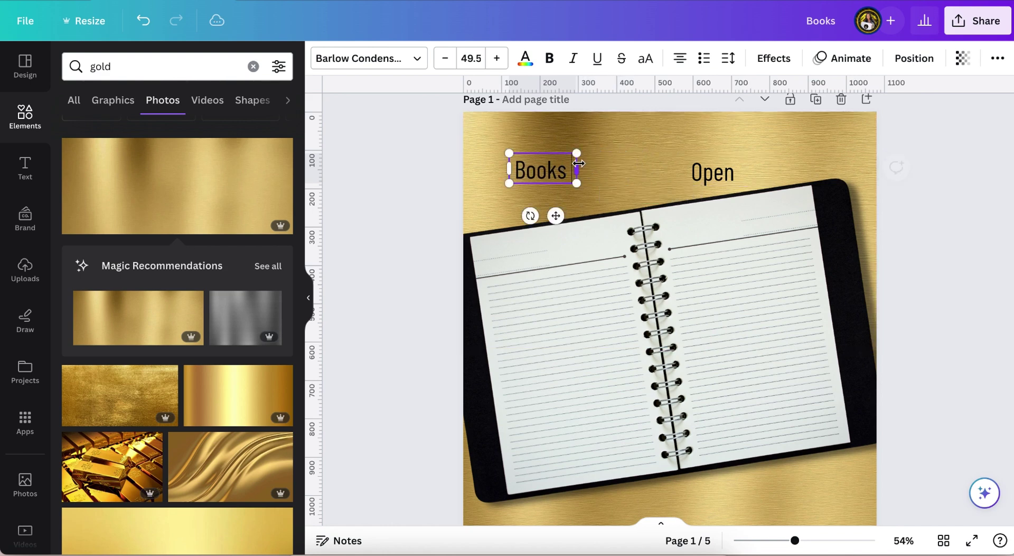
click(766, 170)
drag(774, 168, 726, 170)
click(564, 168)
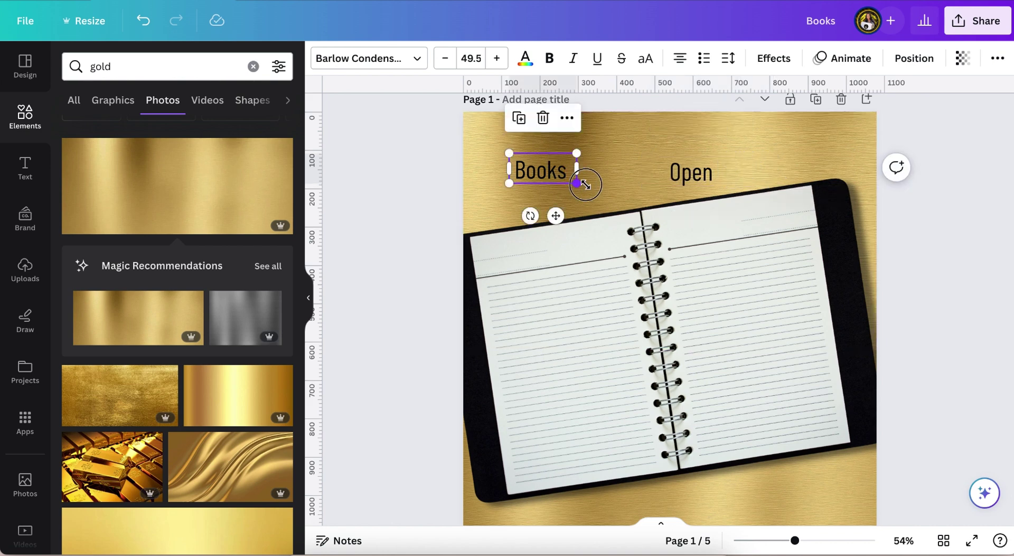
drag(583, 183, 615, 200)
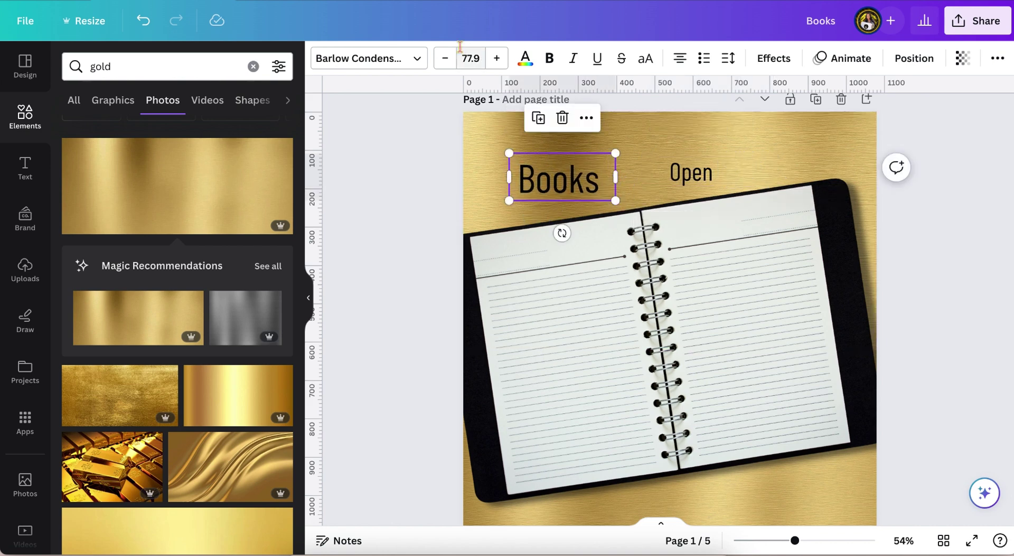
Step: Try Calgary, Braggadocio and London fonts on Books, settling on Black Mango
click(417, 59)
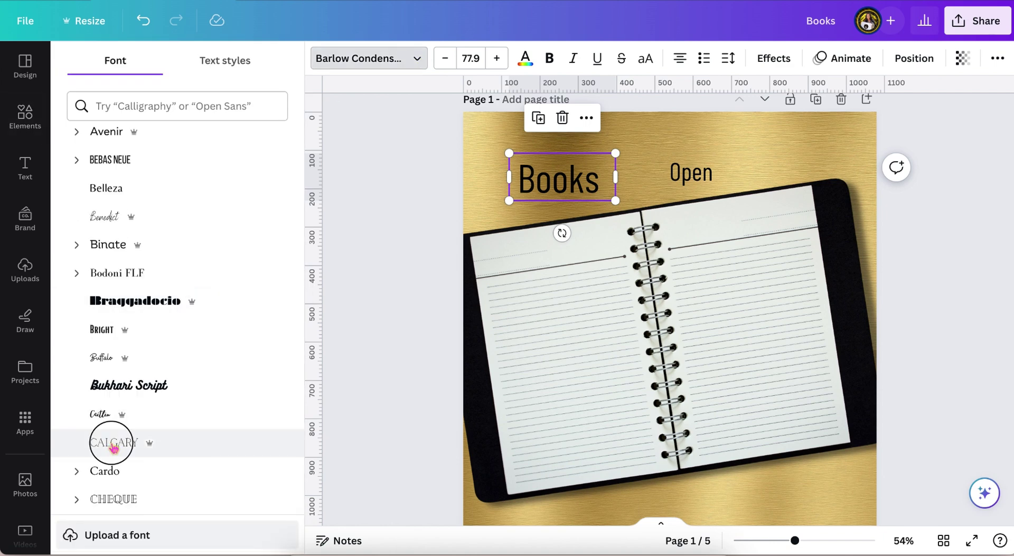
click(113, 444)
drag(616, 205, 676, 203)
scroll(169, 355, down, 2)
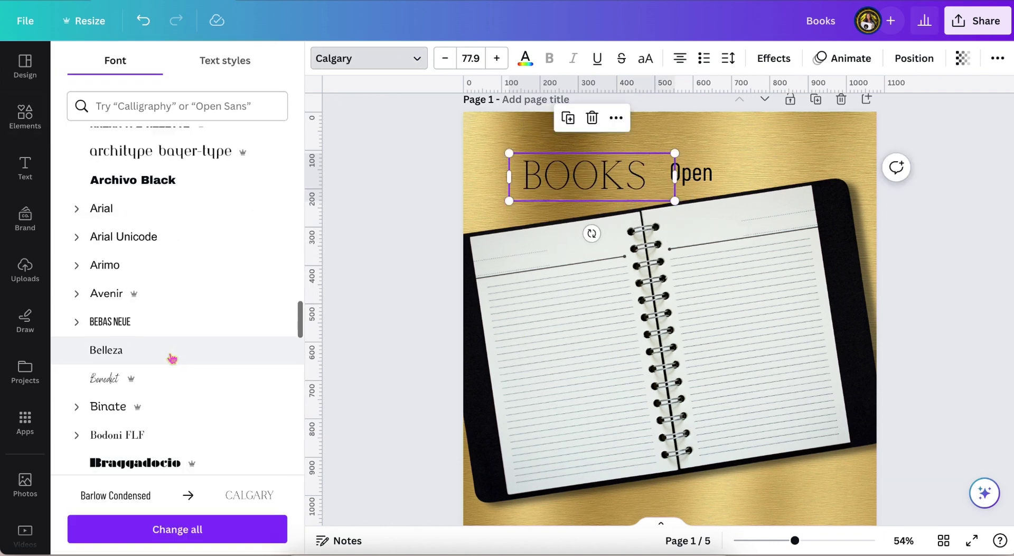
scroll(169, 355, down, 5)
scroll(170, 356, up, 6)
scroll(170, 353, down, 3)
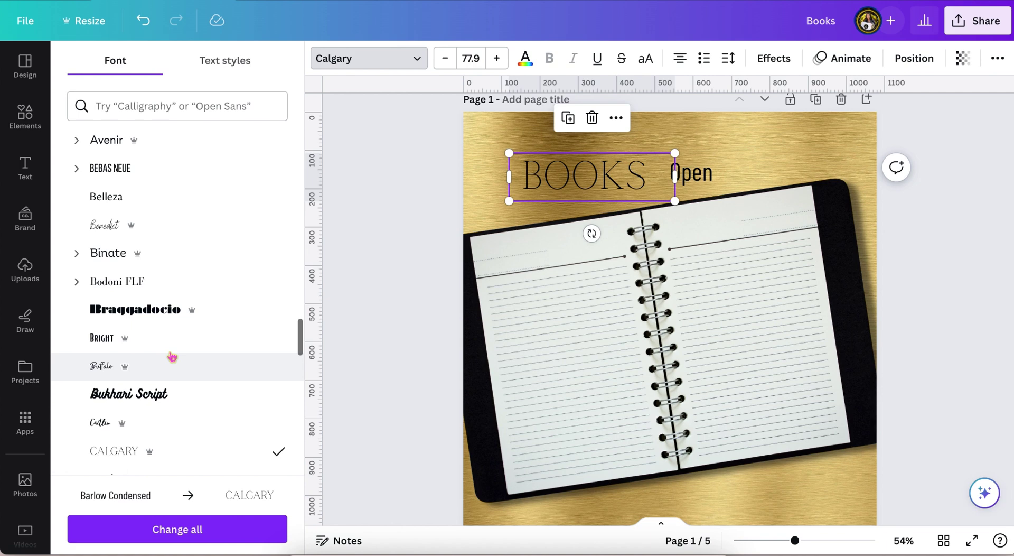
click(154, 317)
scroll(150, 371, down, 15)
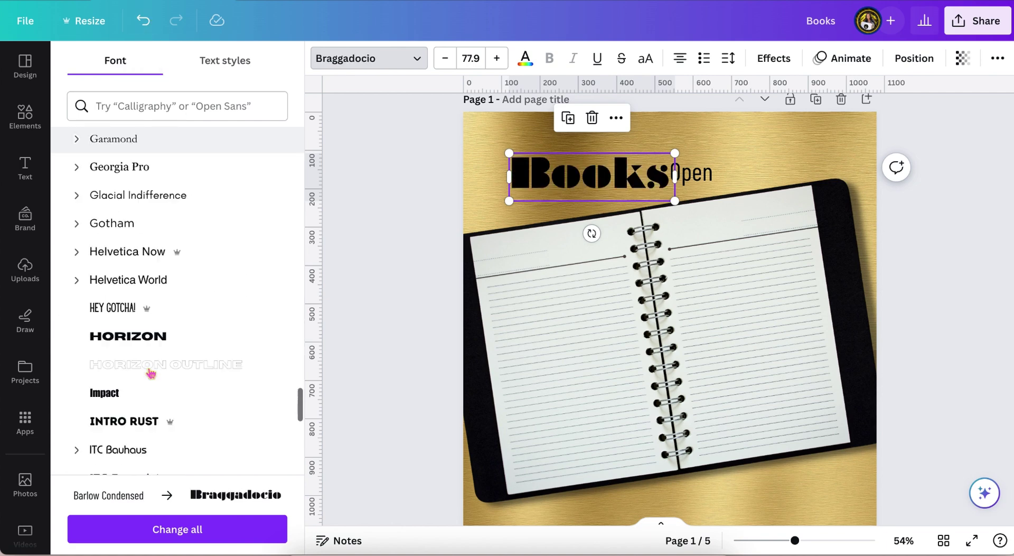
scroll(151, 374, down, 3)
click(140, 315)
scroll(143, 319, down, 15)
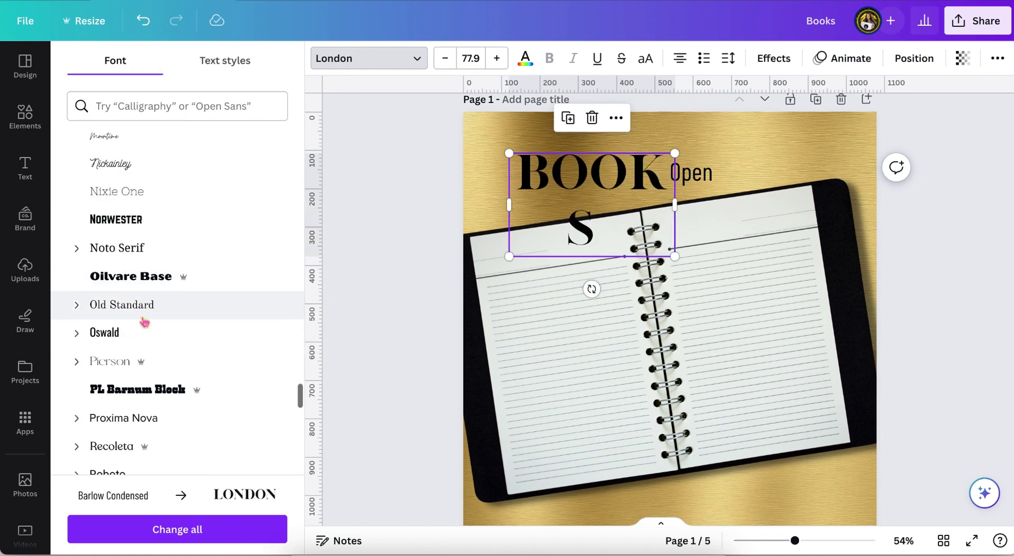
scroll(144, 322, down, 20)
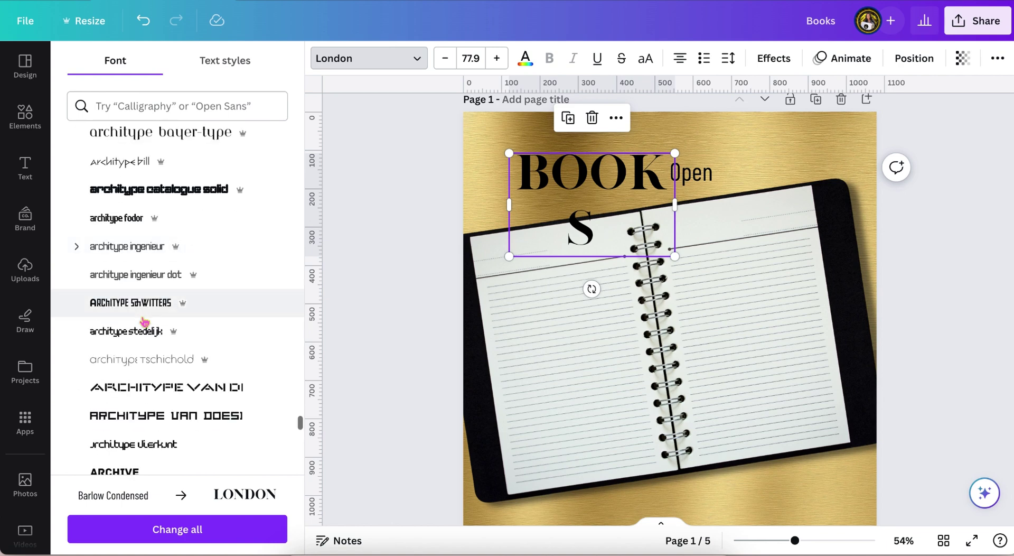
scroll(144, 322, down, 20)
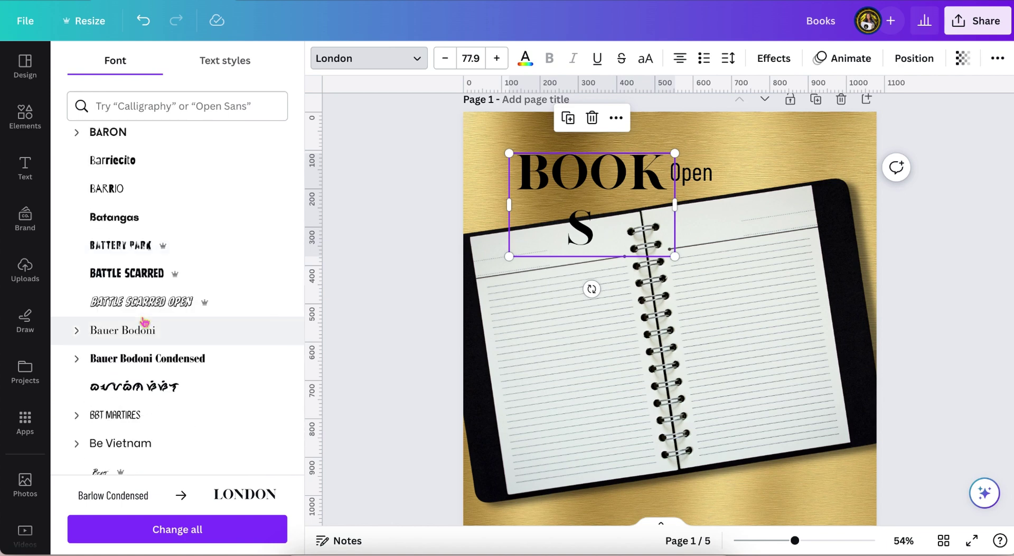
scroll(144, 321, down, 20)
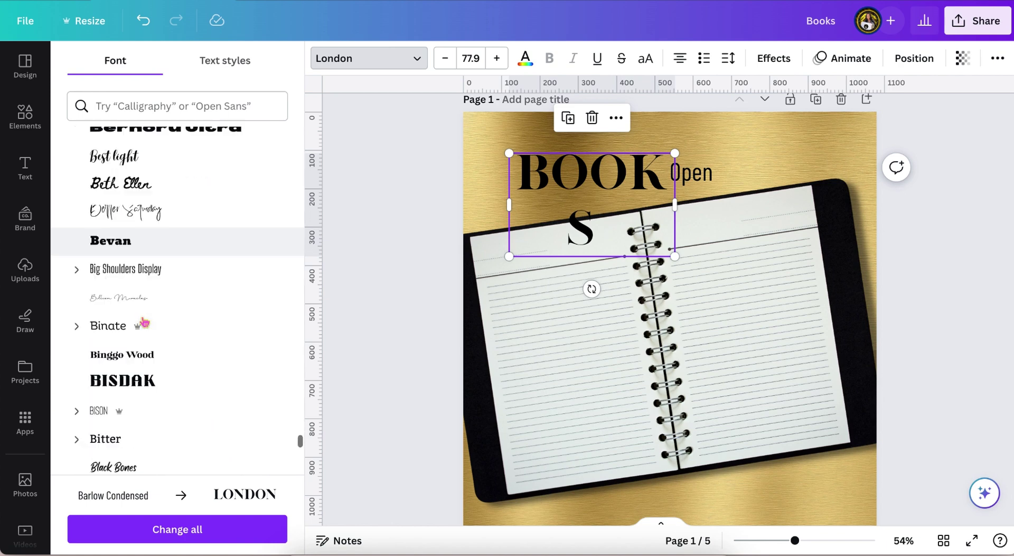
click(140, 157)
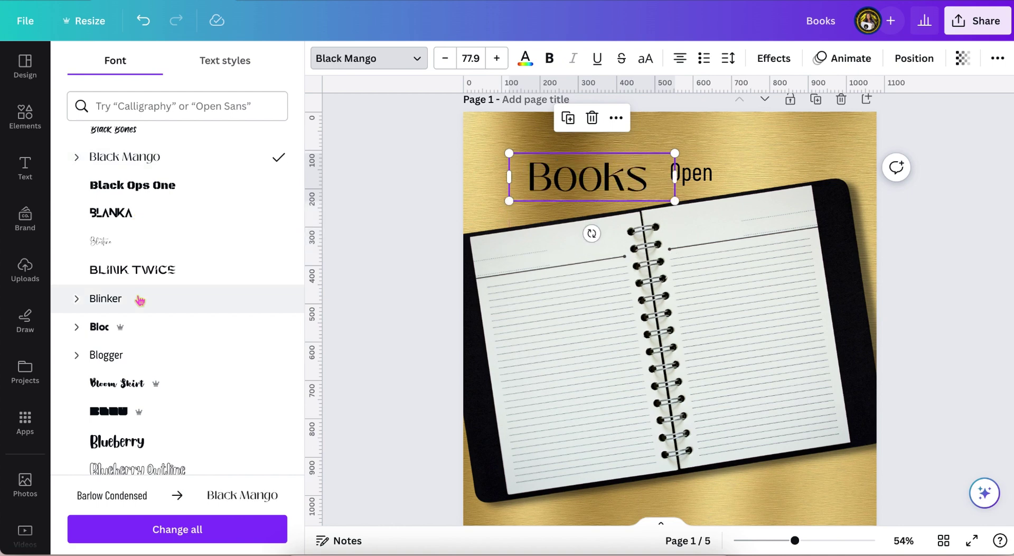
Step: Set Open in Better Saturday, enlarge it to about 80.2, and place it beside Books
click(692, 172)
click(122, 242)
click(125, 230)
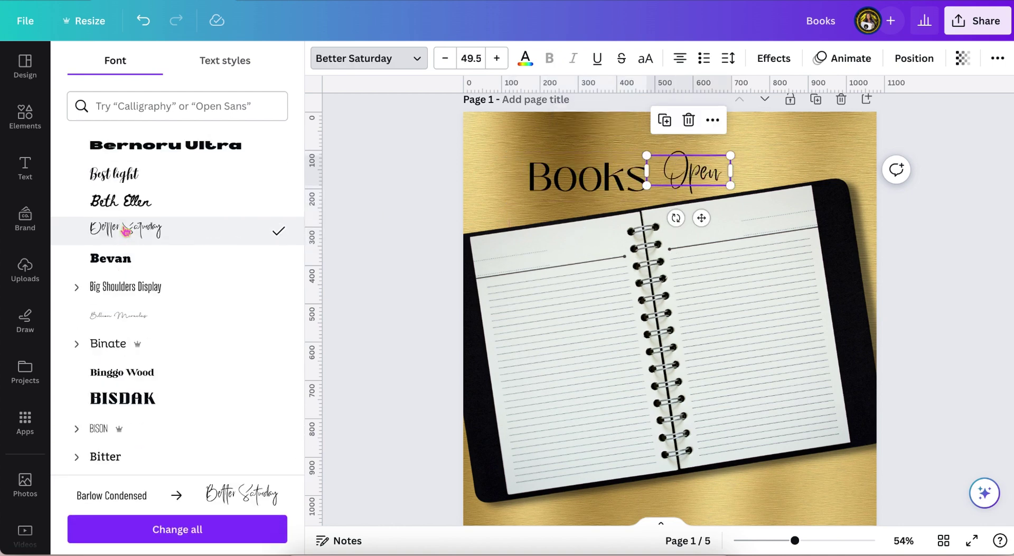
drag(730, 185, 783, 204)
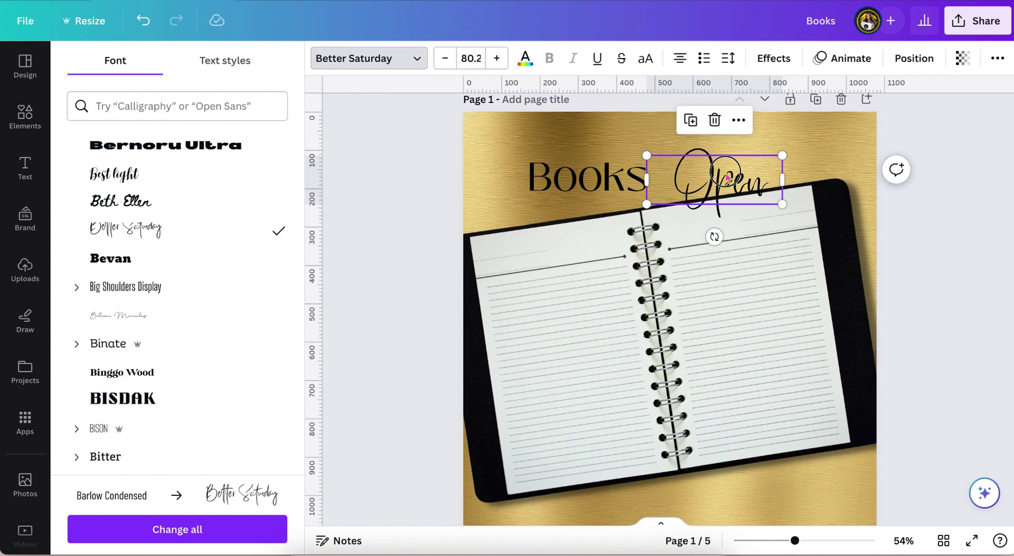
drag(696, 156, 664, 155)
key(Escape)
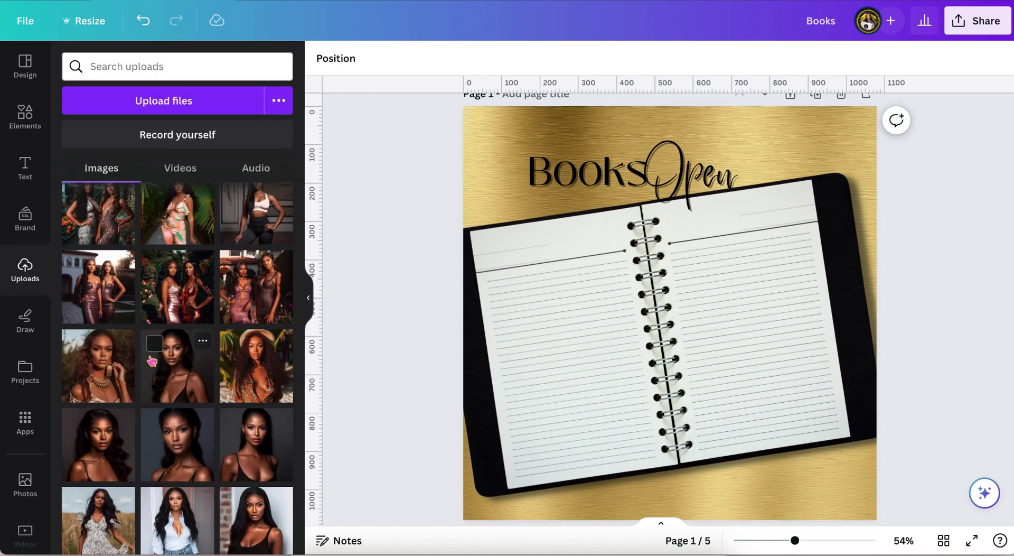
Step: Add the model portrait with a Glow shadow, tilted about 8°, onto the notebook's left page
scroll(152, 361, down, 1)
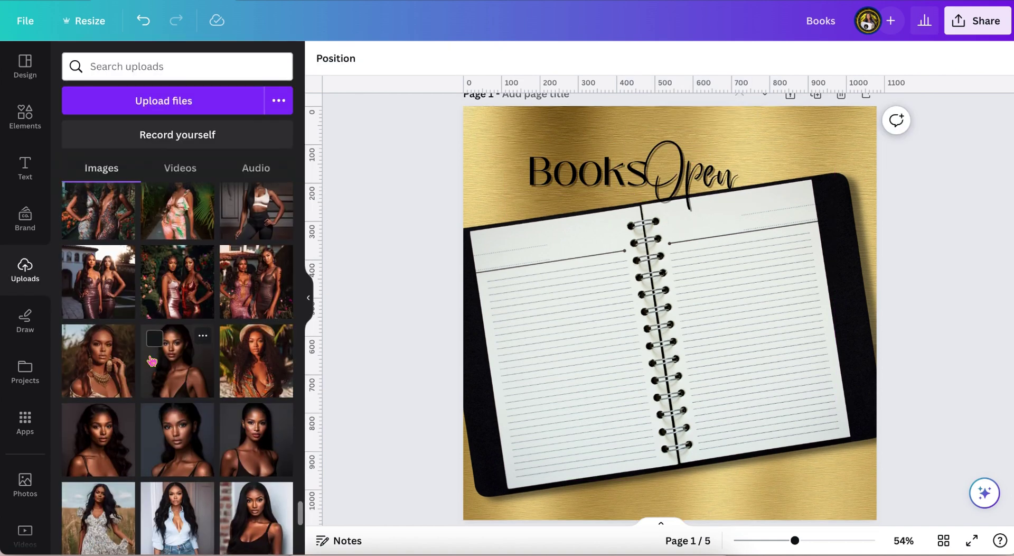
click(105, 441)
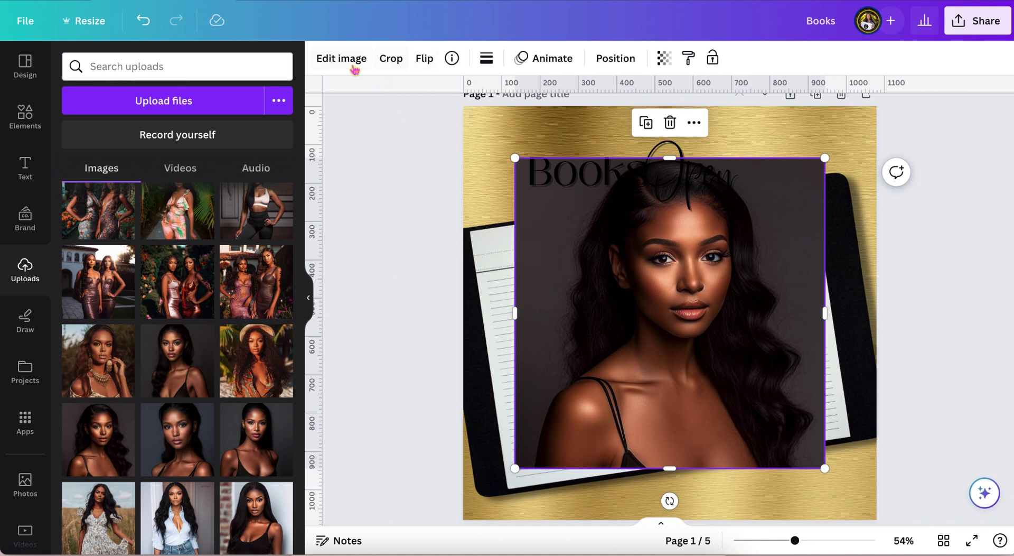
click(331, 64)
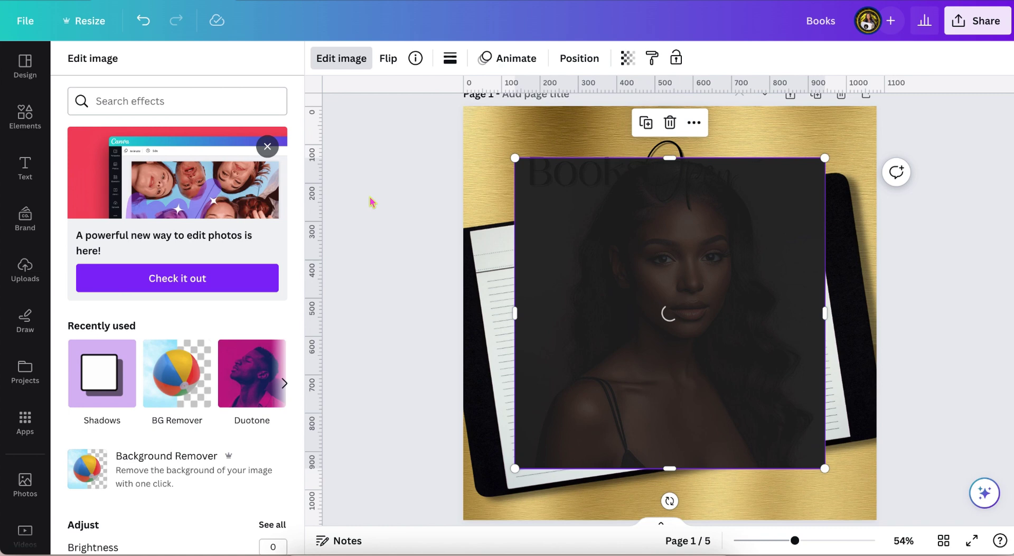
click(97, 110)
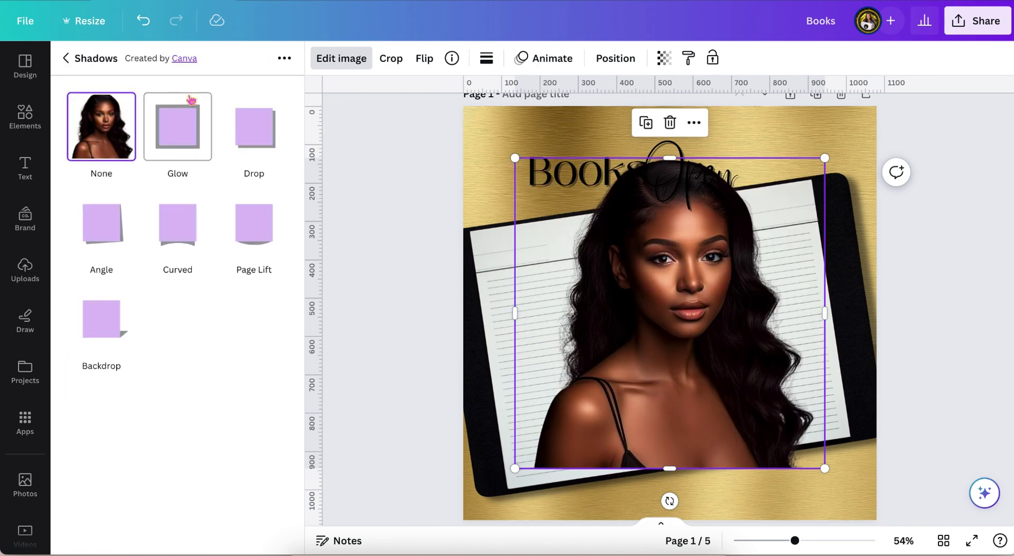
click(183, 125)
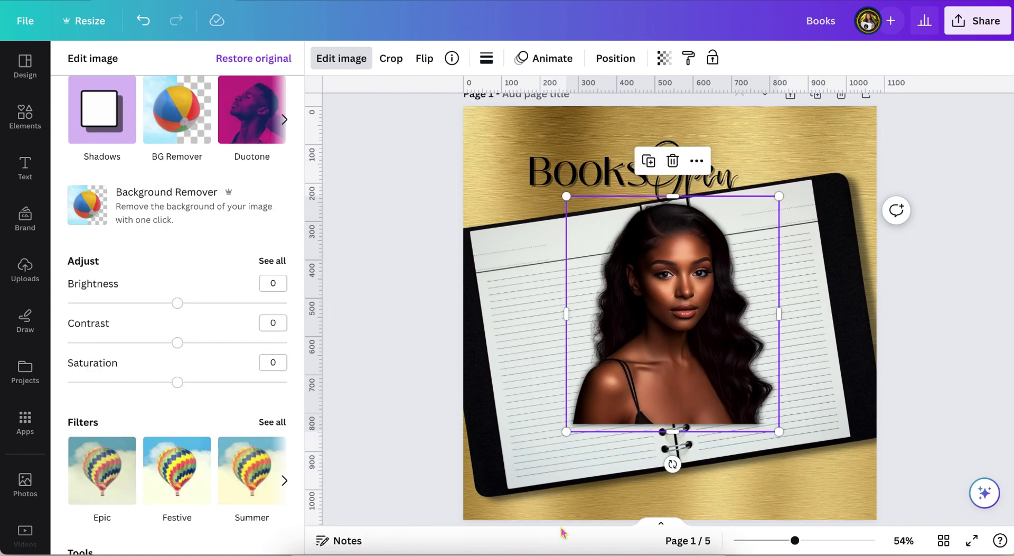
drag(669, 465, 689, 459)
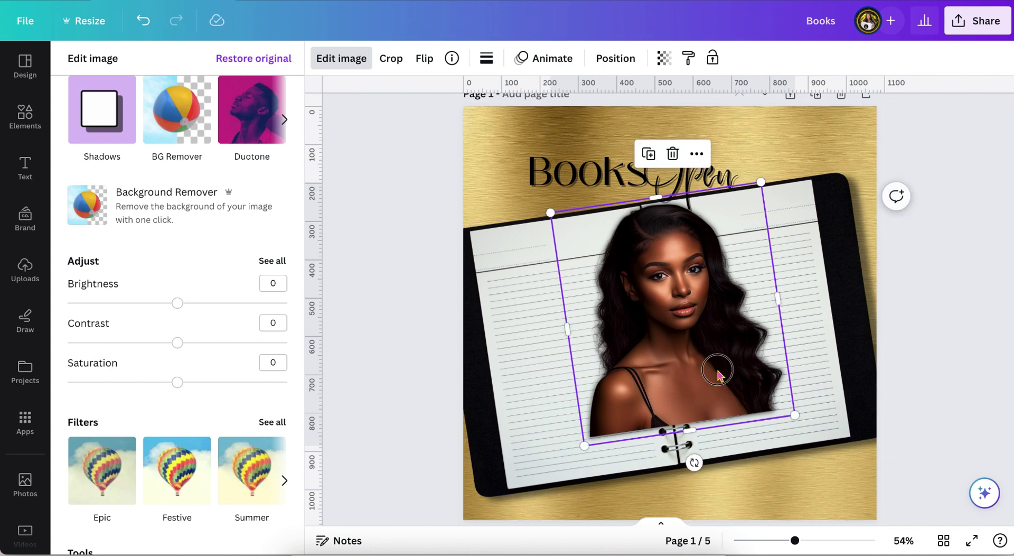
drag(719, 374, 613, 424)
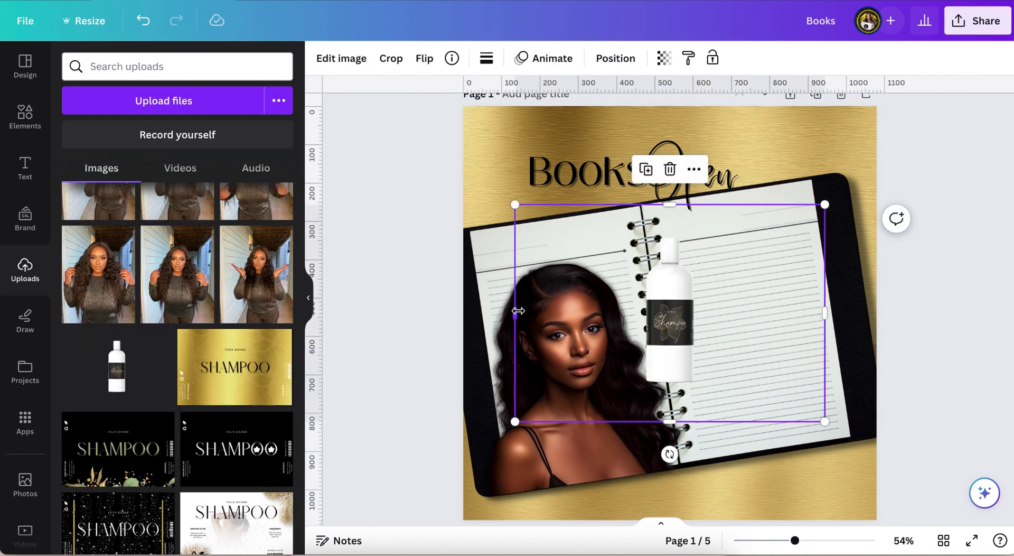
Step: Crop and enlarge the shampoo bottle image at the lower-left
drag(518, 310, 626, 310)
drag(824, 311, 697, 312)
drag(697, 403, 408, 402)
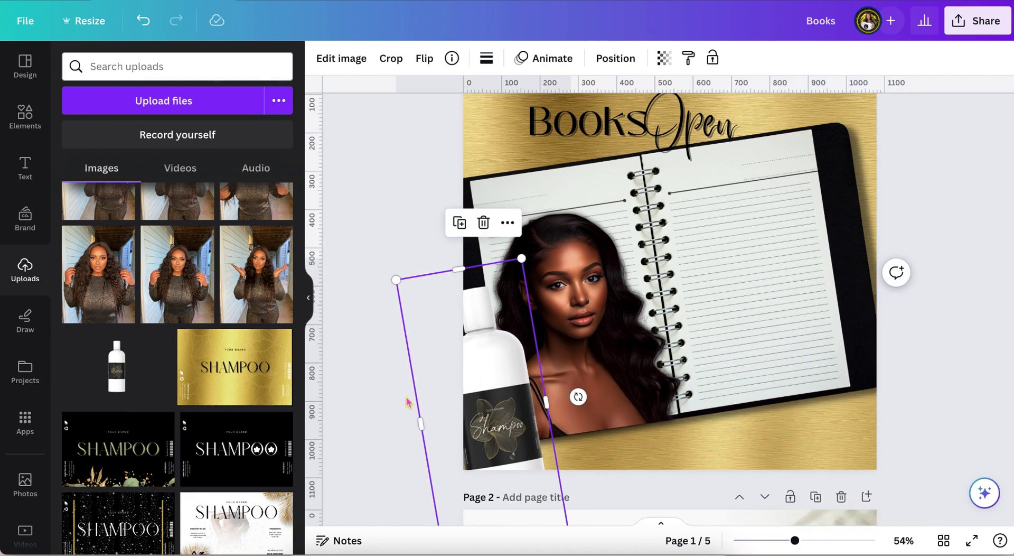
scroll(519, 467, down, 1)
Step: Give the shampoo bottle a Drop shadow and rotate it about 13°
click(360, 62)
click(244, 132)
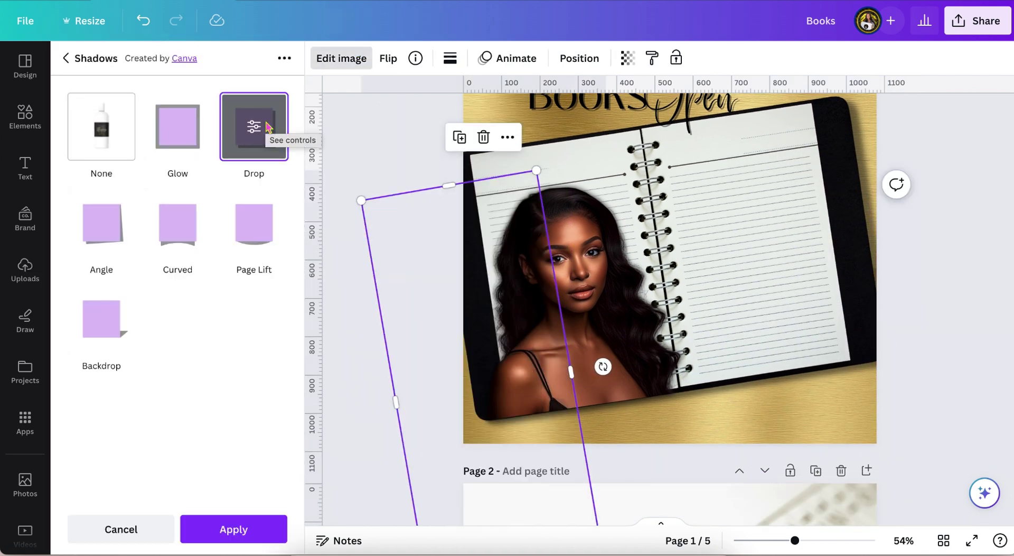
click(355, 433)
scroll(356, 435, up, 1)
drag(603, 391, 505, 388)
scroll(506, 388, down, 2)
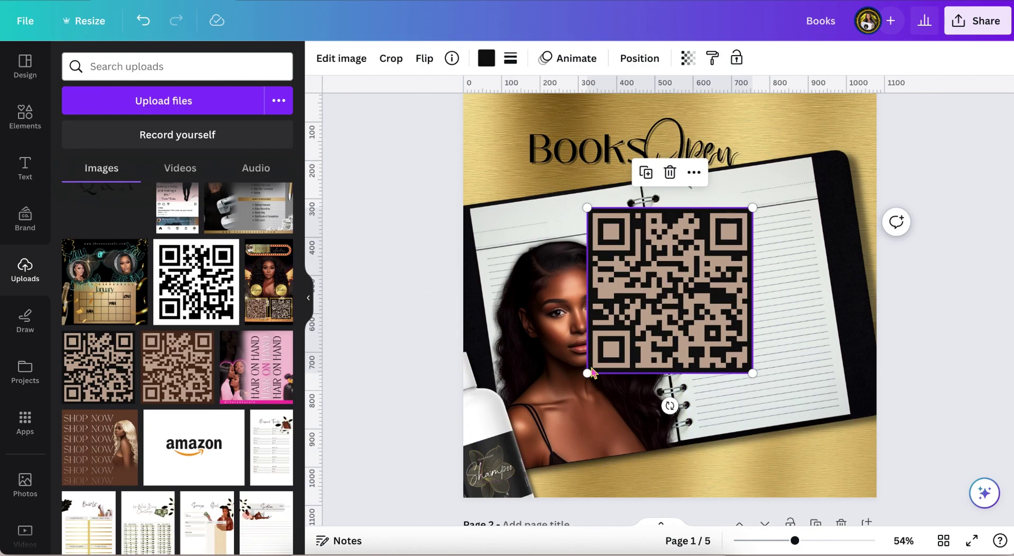
Step: Straighten the notebook to 0° alongside the model photo, then undo and redo to restore the QR code placement
scroll(769, 214, down, 2)
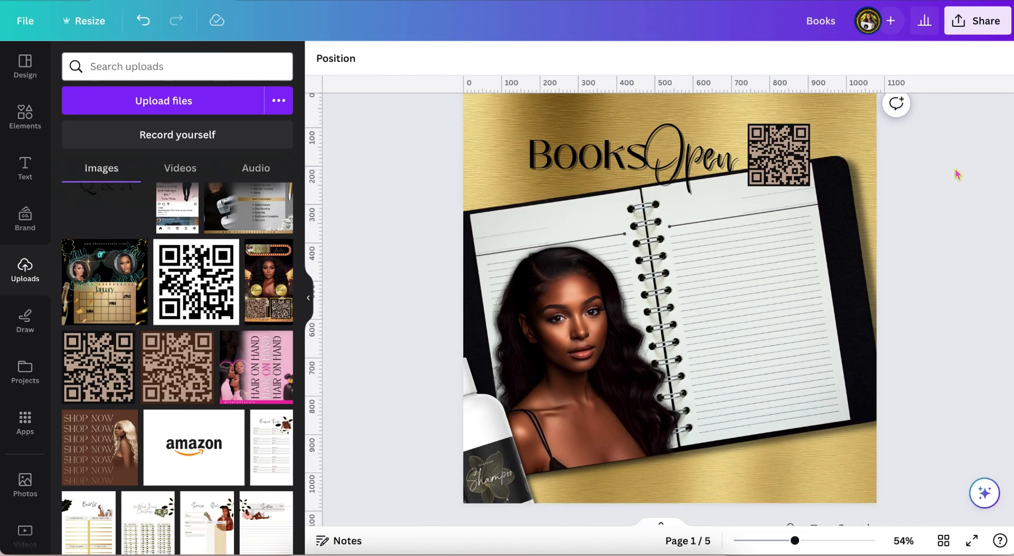
click(559, 359)
shift+click(750, 327)
click(633, 112)
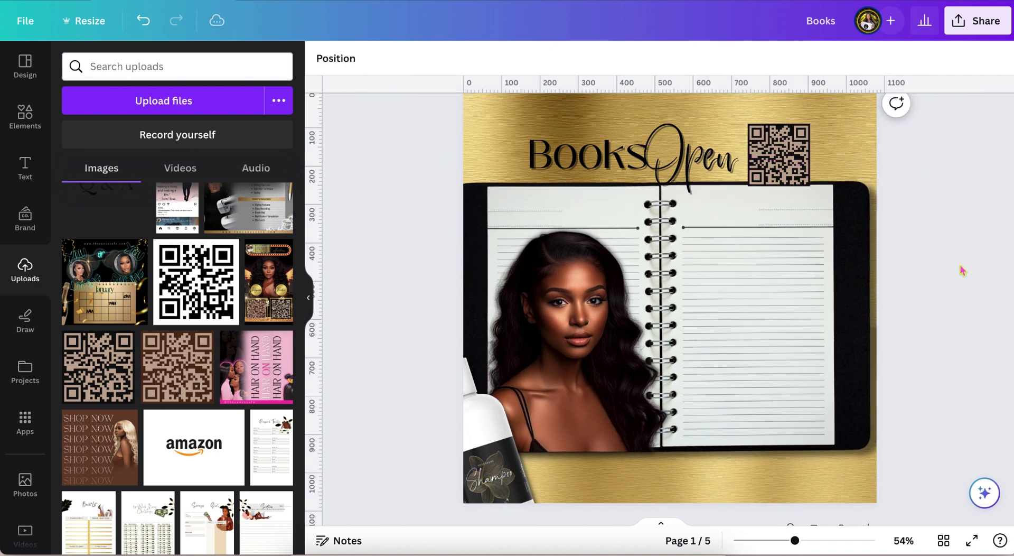
scroll(792, 264, up, 1)
click(475, 422)
key(ctrl+z)
key(ctrl+z)
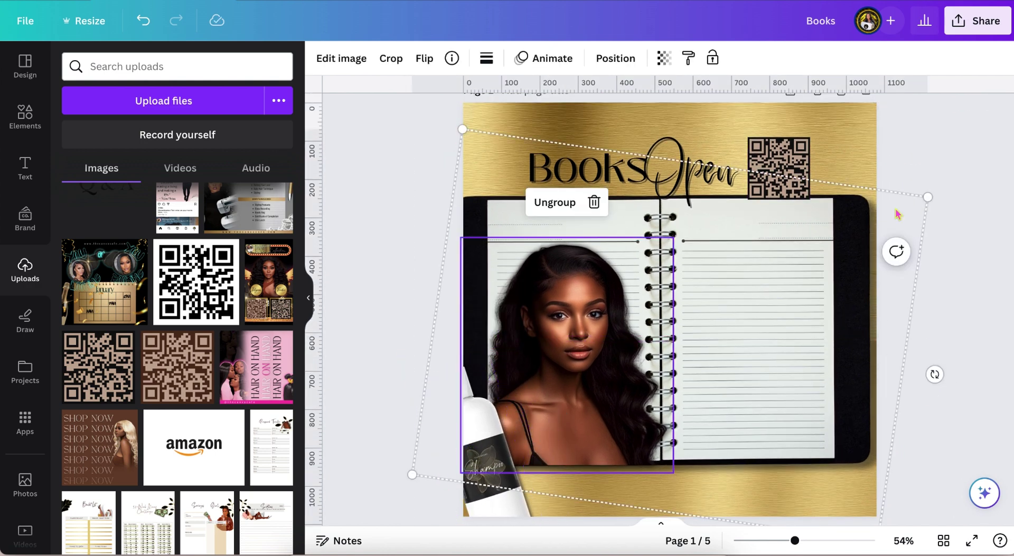
key(ctrl+z)
key(ctrl+z)
key(ctrl+z)
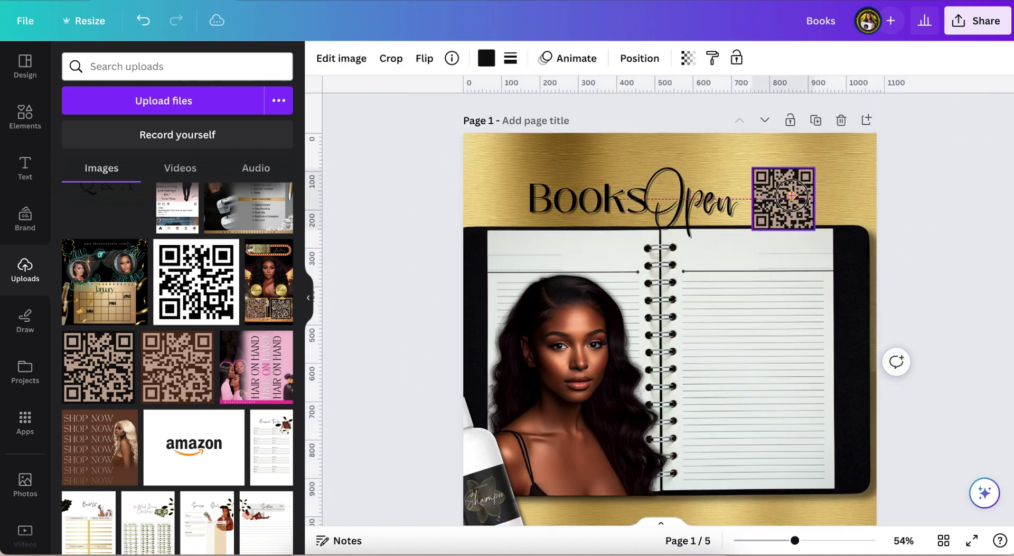
scroll(410, 265, down, 1)
scroll(177, 317, down, 5)
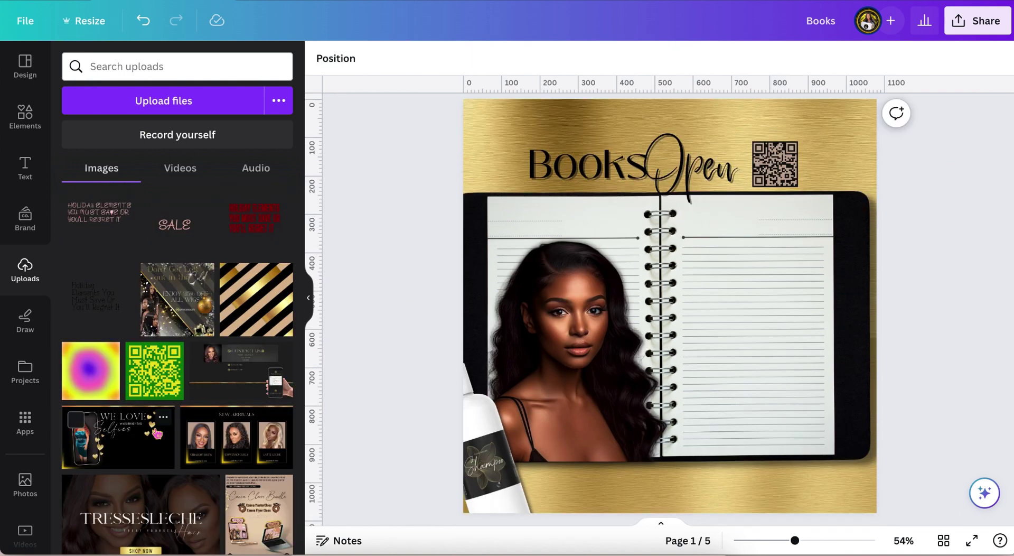
Step: Stretch the striped gold image across the page, send it to the back and fade it
click(257, 293)
drag(679, 244, 610, 175)
drag(737, 373, 876, 512)
click(615, 59)
click(226, 124)
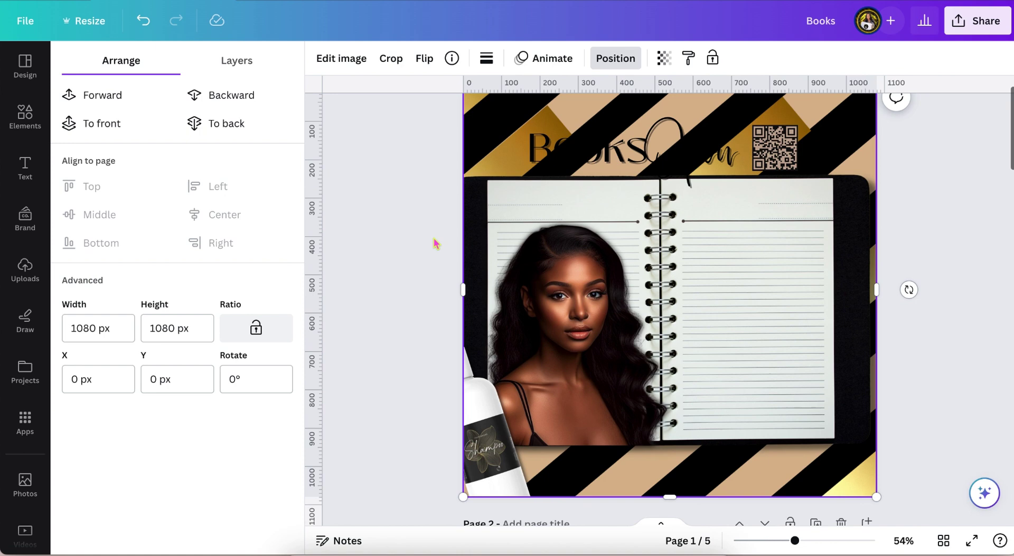
click(663, 58)
drag(663, 116, 544, 114)
Step: Add the hair-bundle picture from Uploads, shrink it and move it to the lower left
scroll(388, 231, up, 1)
scroll(407, 206, down, 1)
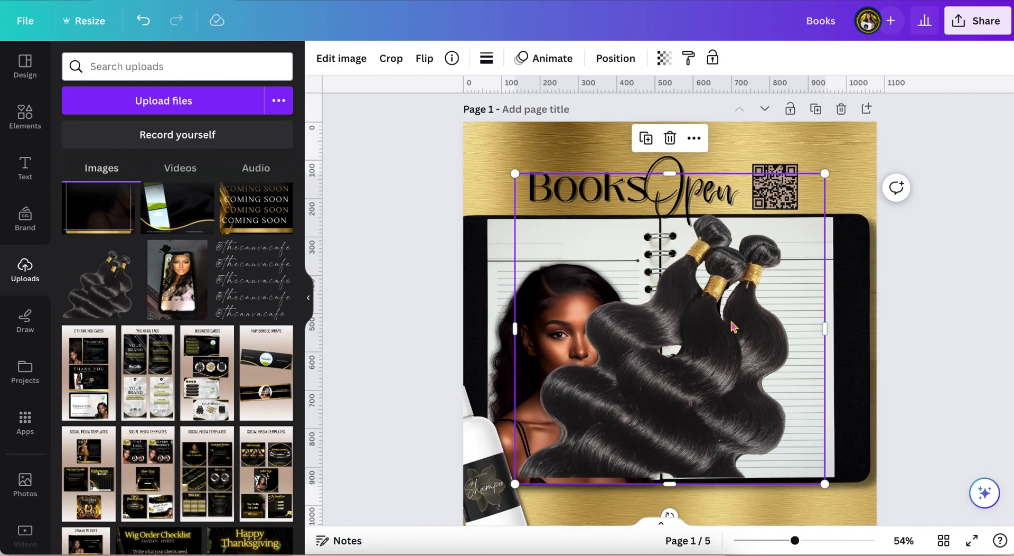
drag(733, 327, 659, 406)
scroll(658, 408, down, 1)
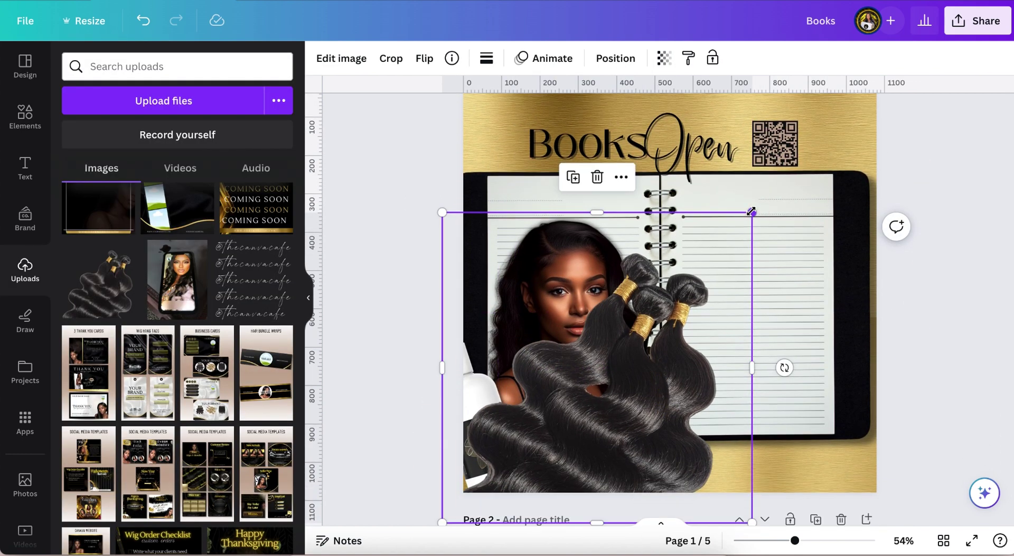
drag(751, 211, 659, 305)
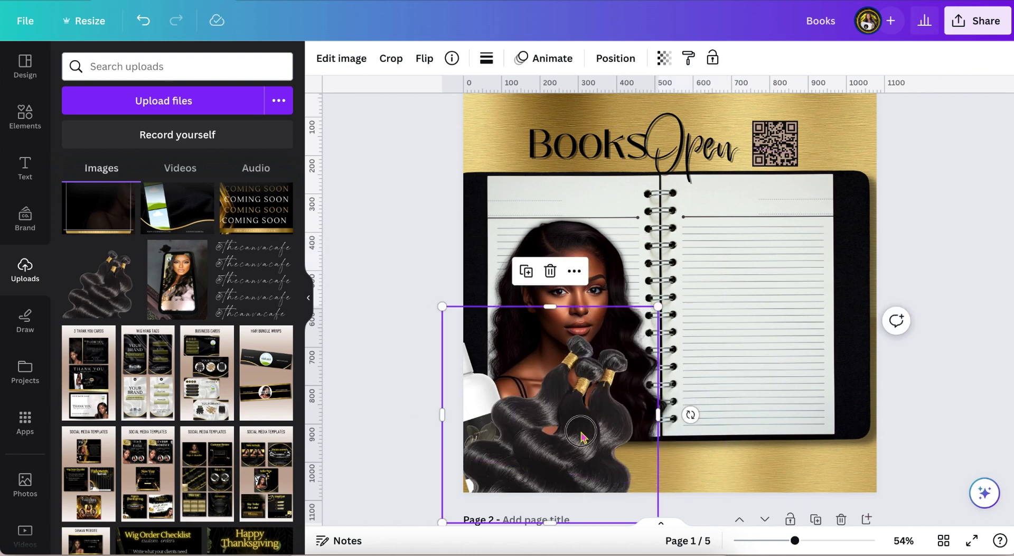
drag(581, 433, 516, 432)
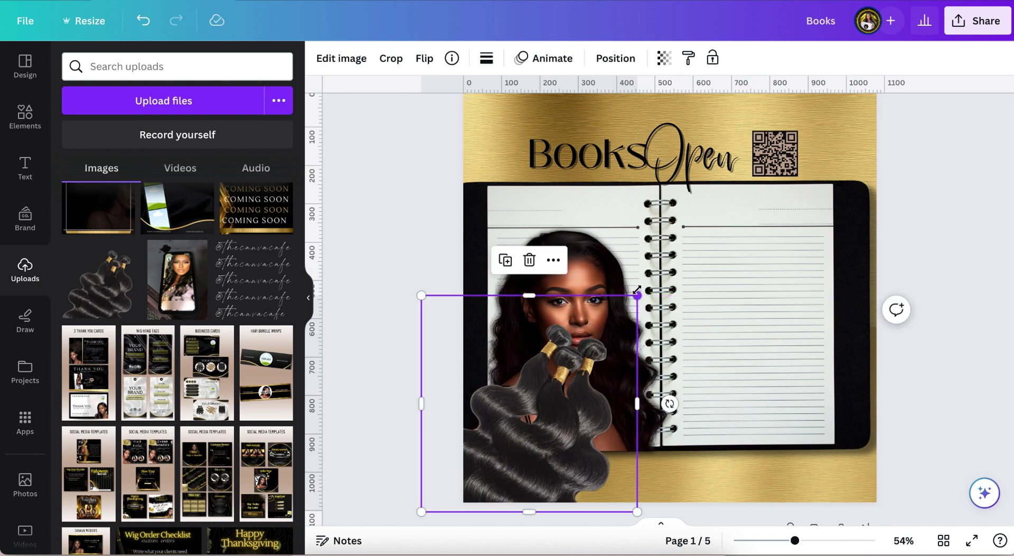
drag(605, 366, 587, 405)
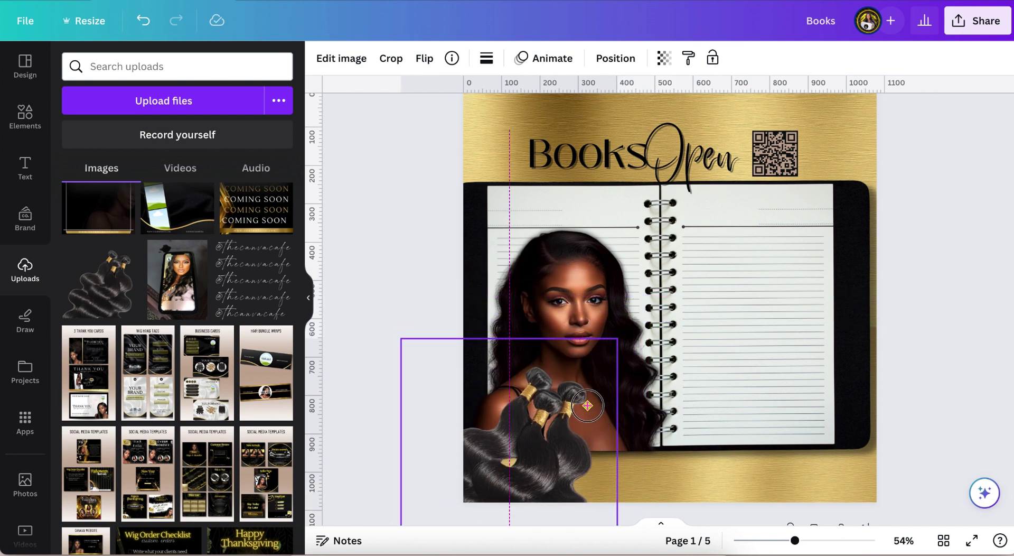
Step: Try the golden bat element on the page, then remove it
click(432, 241)
scroll(432, 241, down, 1)
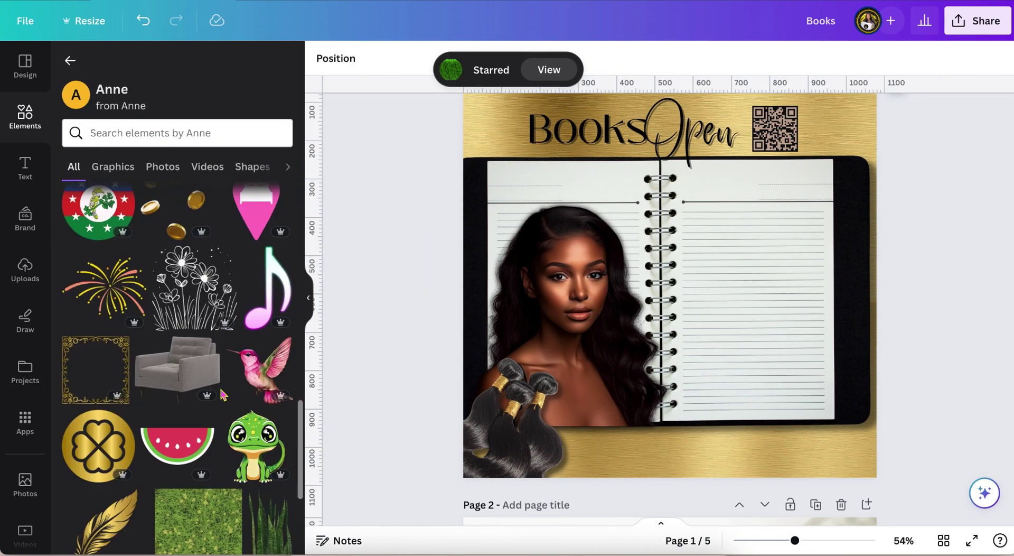
scroll(223, 394, down, 5)
scroll(223, 393, down, 10)
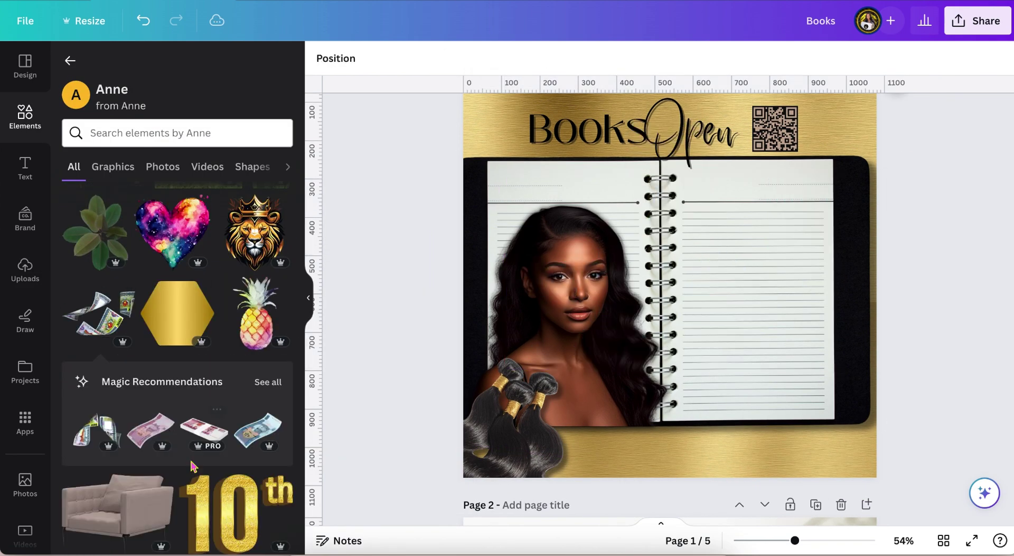
click(281, 307)
click(386, 190)
click(667, 143)
Step: Add and delete the gold exclusive and high-quality stamp graphics, then browse past a grass graphic
scroll(197, 458, down, 10)
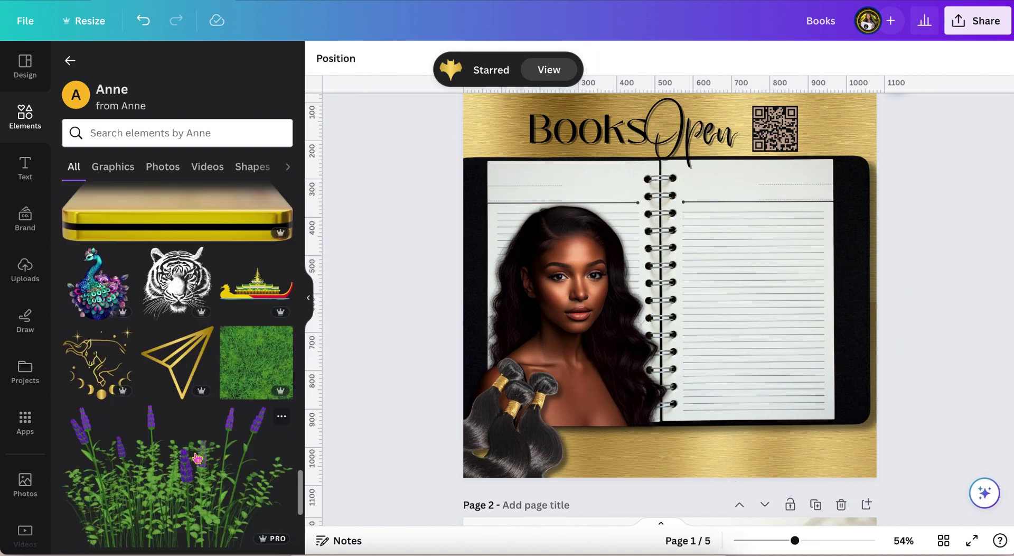
scroll(197, 458, down, 5)
click(125, 272)
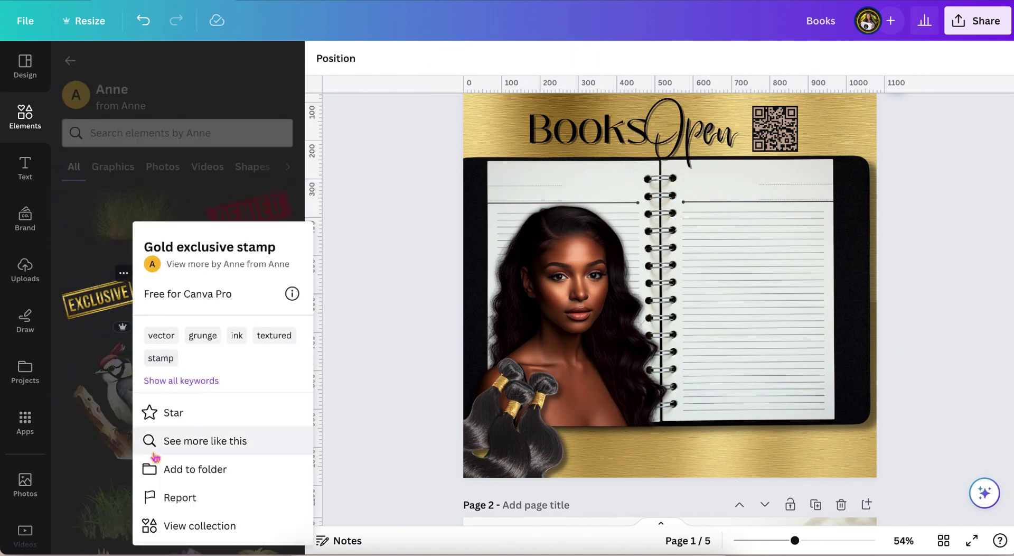
click(174, 410)
key(Delete)
click(110, 403)
click(101, 418)
key(Delete)
scroll(177, 370, down, 5)
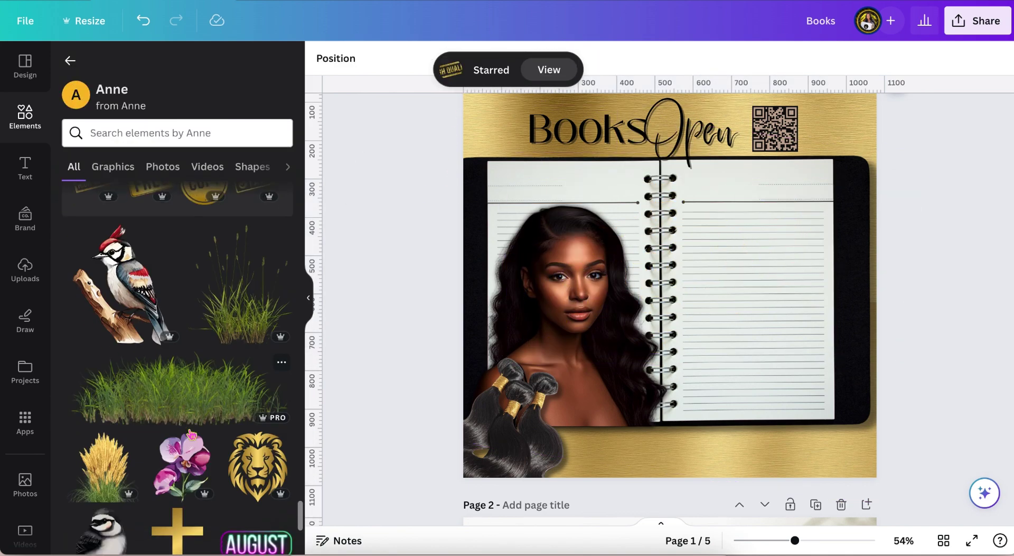
click(280, 258)
click(385, 231)
scroll(156, 486, down, 5)
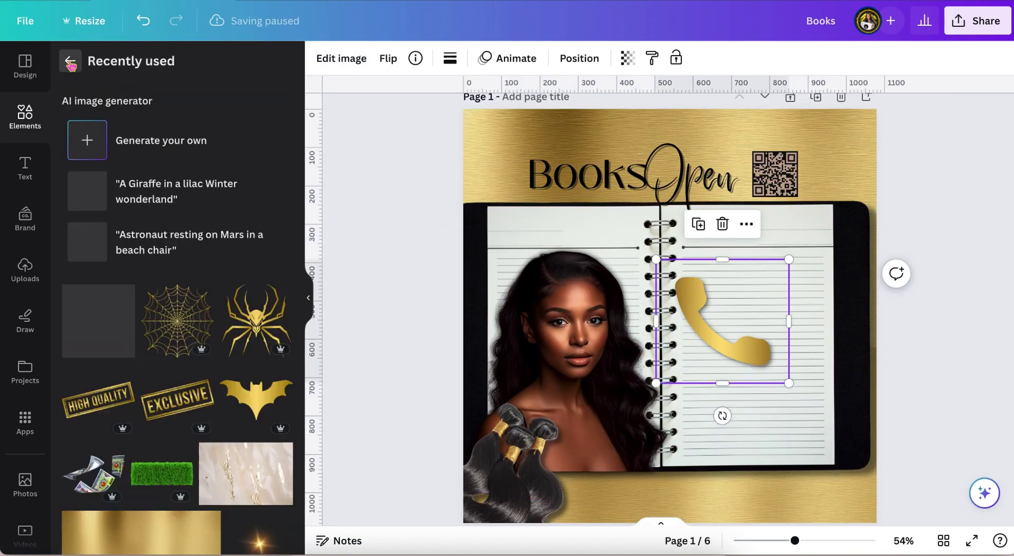
Step: Finish the drop shadow on the gold phone icon, then browse for more gold graphics
scroll(168, 436, down, 10)
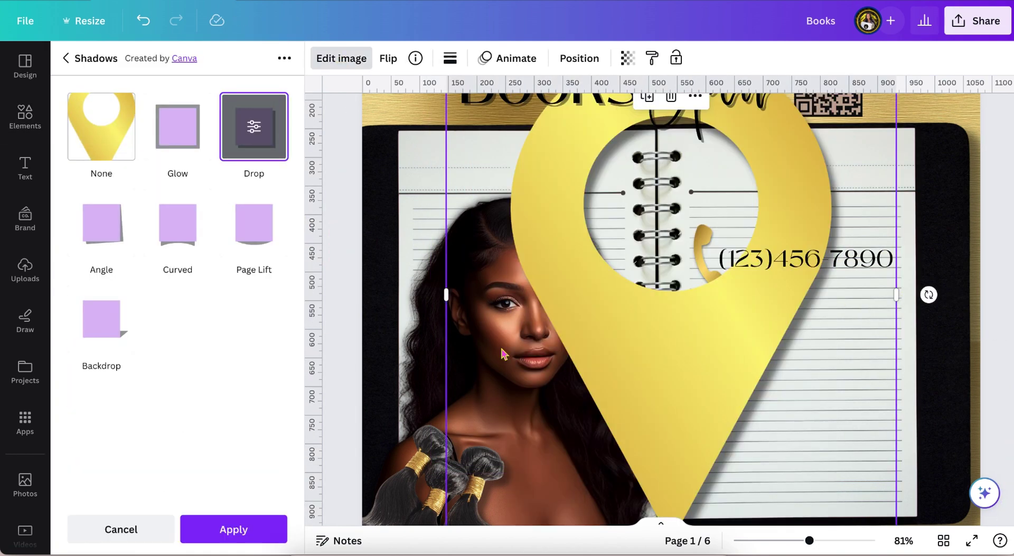
click(216, 536)
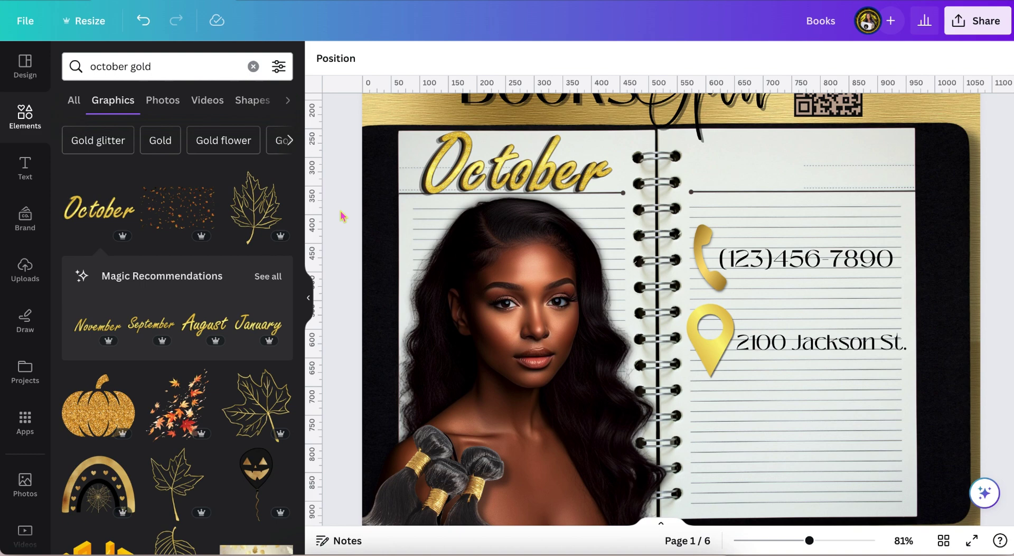
scroll(343, 216, up, 3)
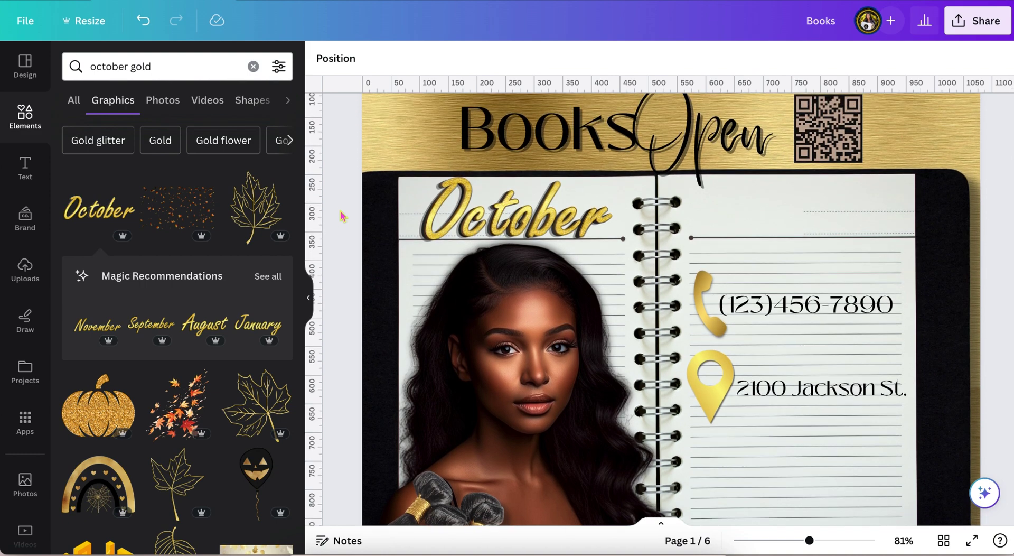
scroll(342, 215, up, 3)
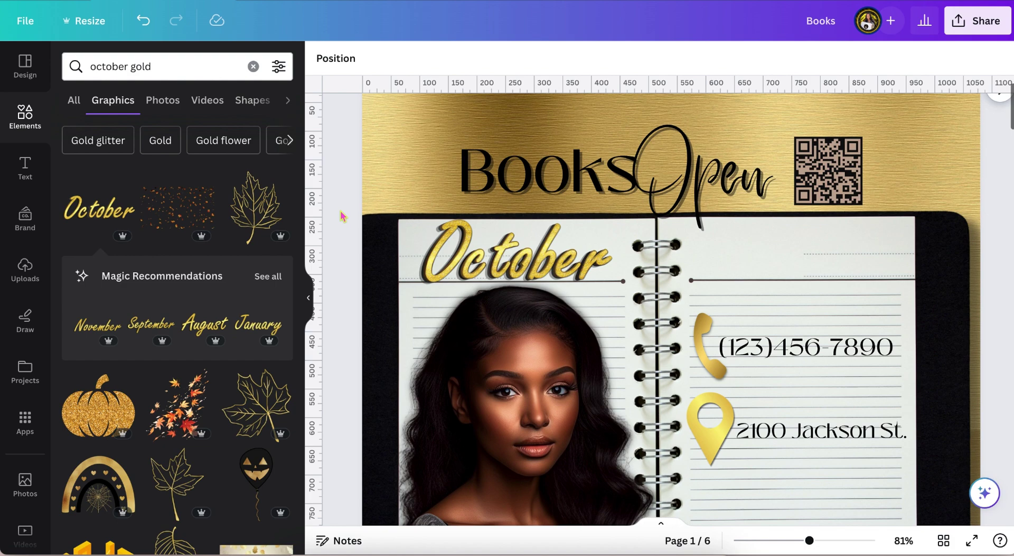
scroll(342, 216, down, 5)
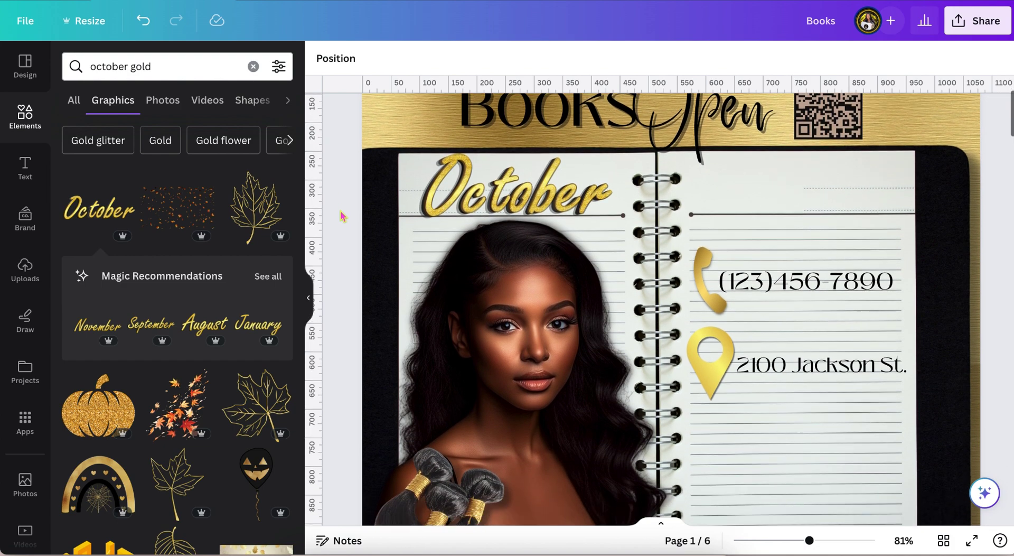
scroll(342, 216, down, 1)
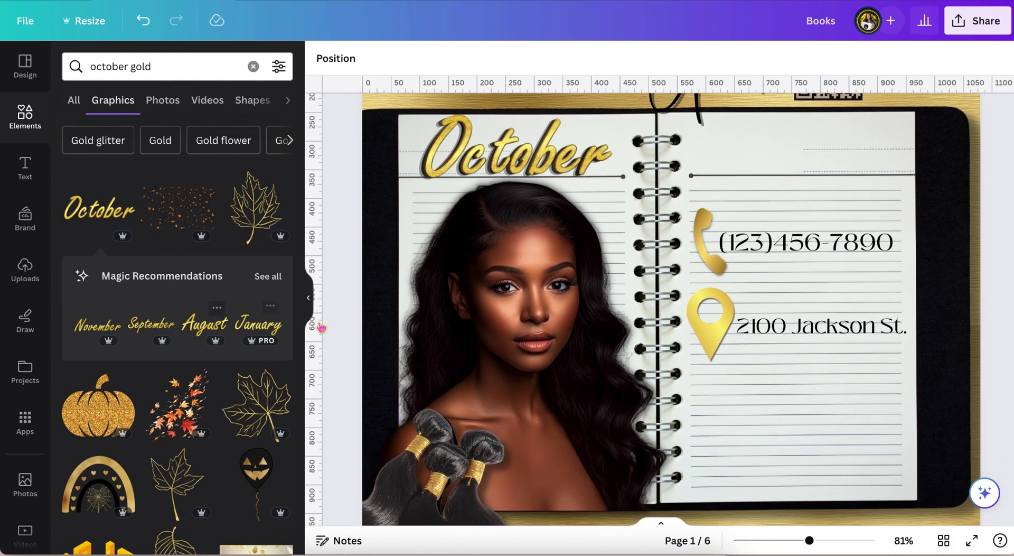
scroll(321, 327, down, 3)
scroll(321, 324, up, 6)
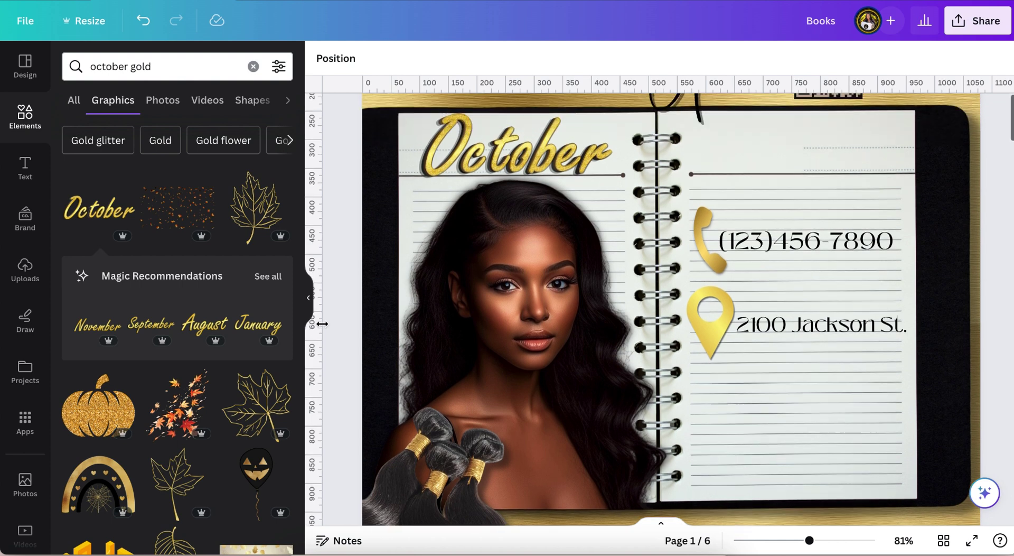
scroll(139, 482, down, 5)
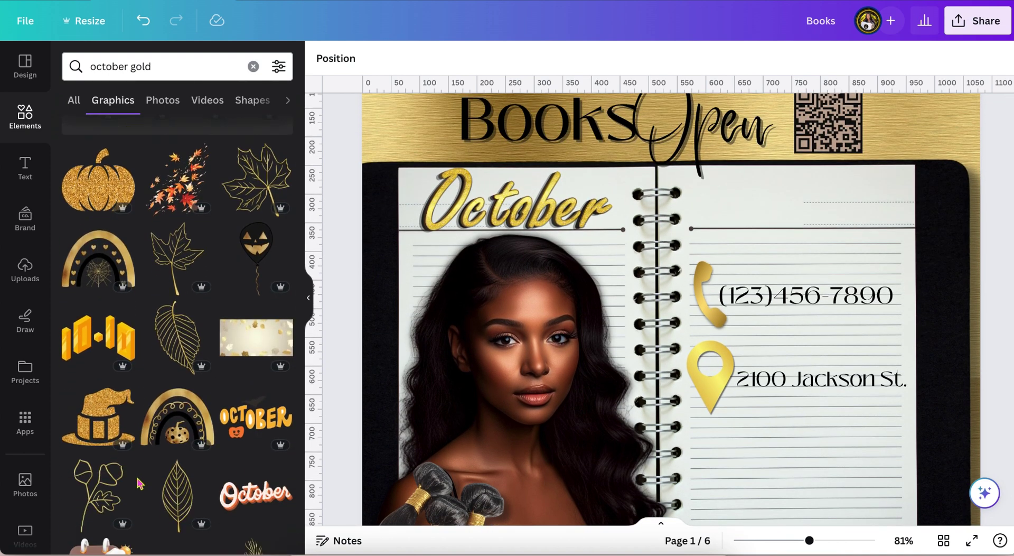
scroll(138, 481, down, 1)
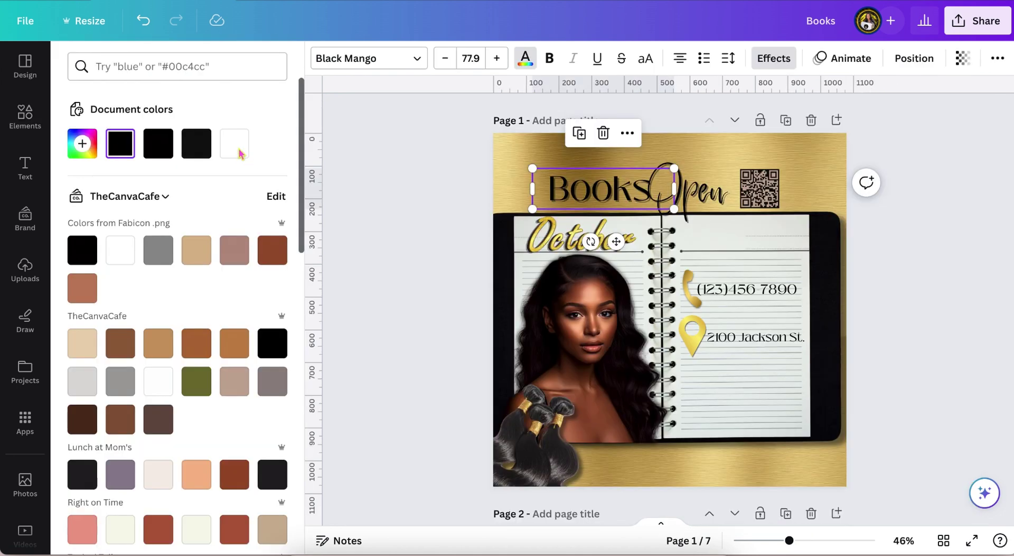
Step: Recolour the 'Books' and 'Open' words white, then deselect the title
click(234, 143)
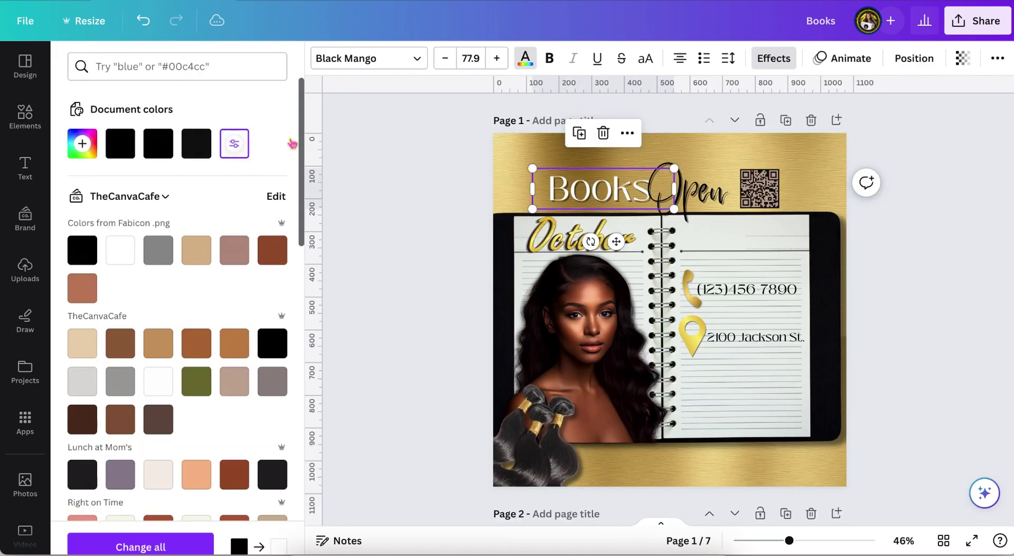
click(697, 191)
click(235, 144)
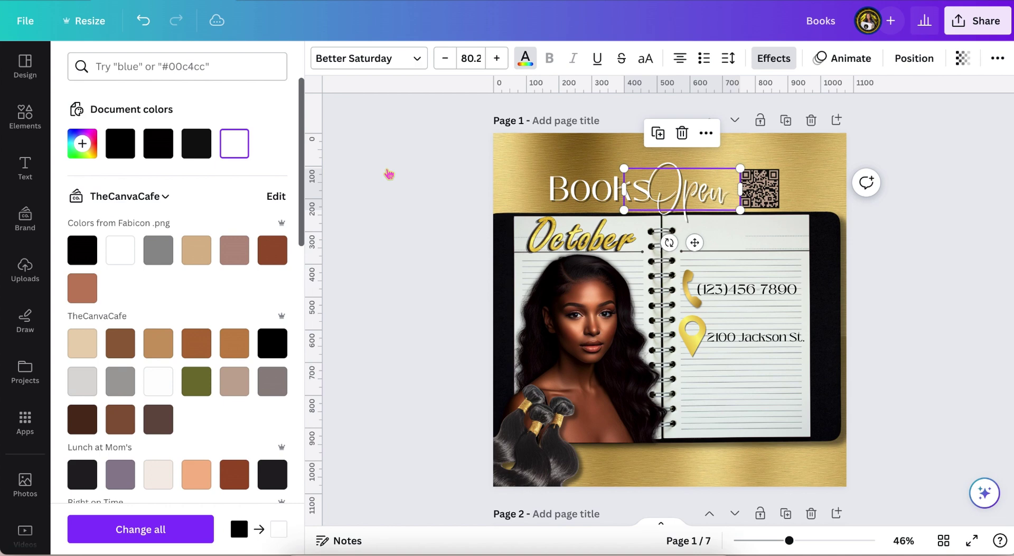
click(415, 180)
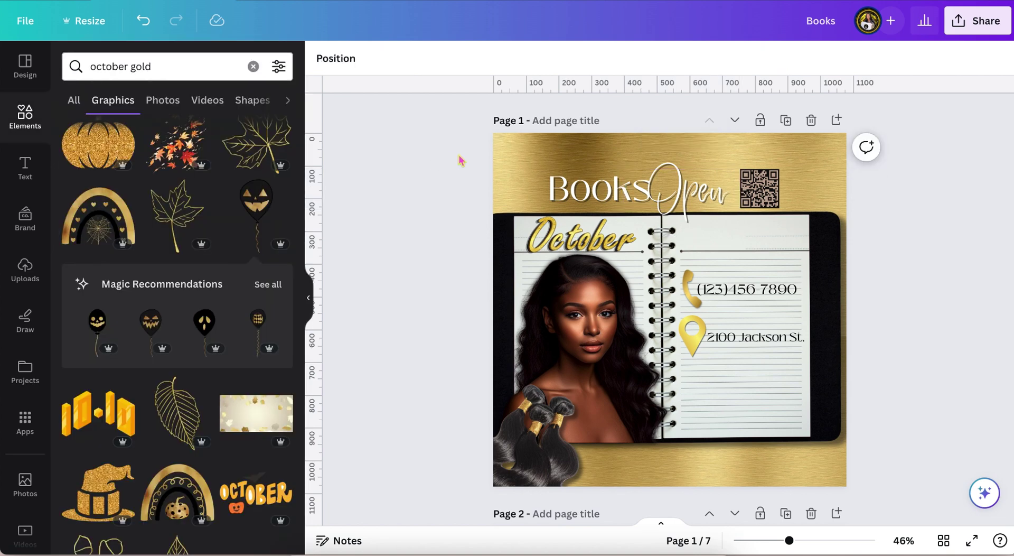
Step: Delete the QR code and the top and bottom gold background images
click(757, 196)
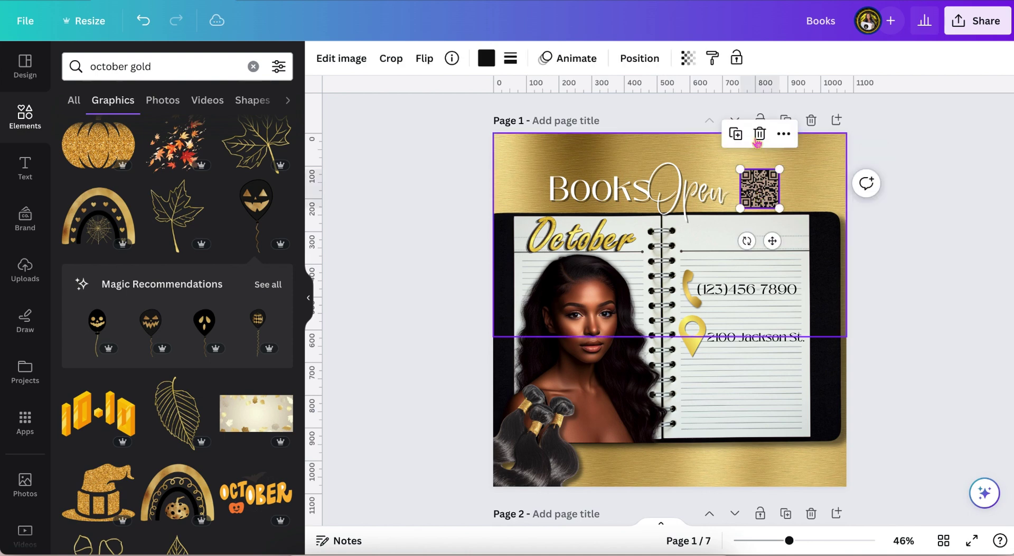
click(759, 134)
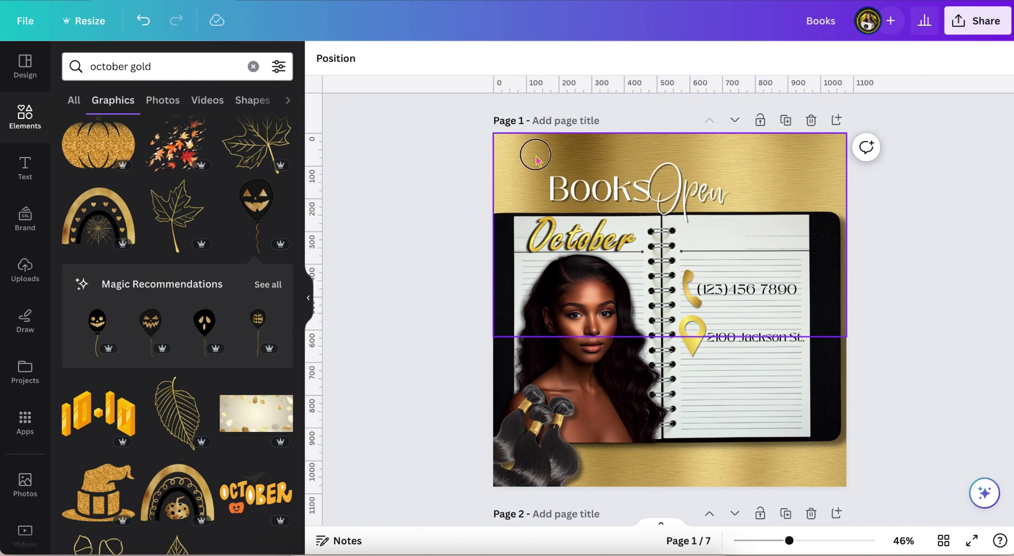
click(535, 159)
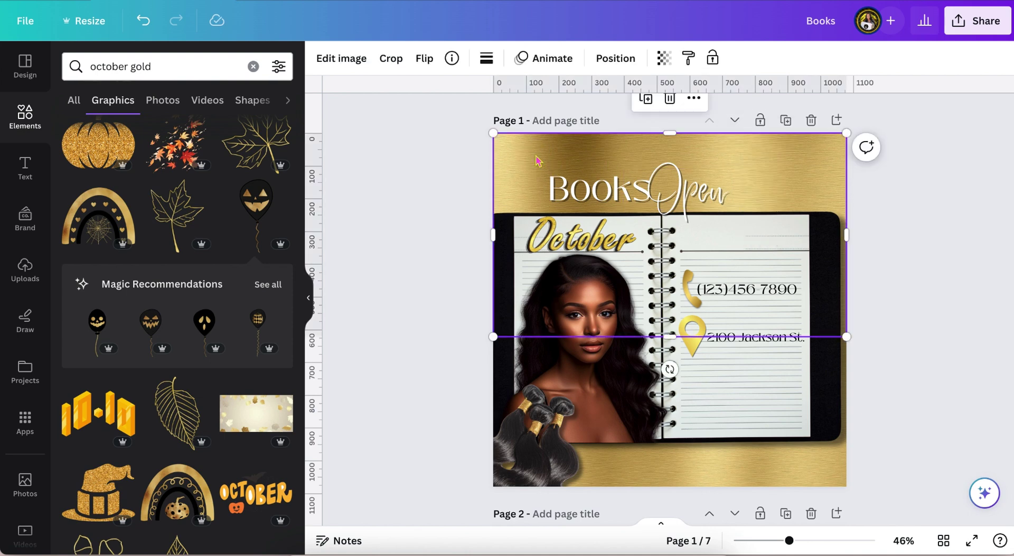
click(669, 99)
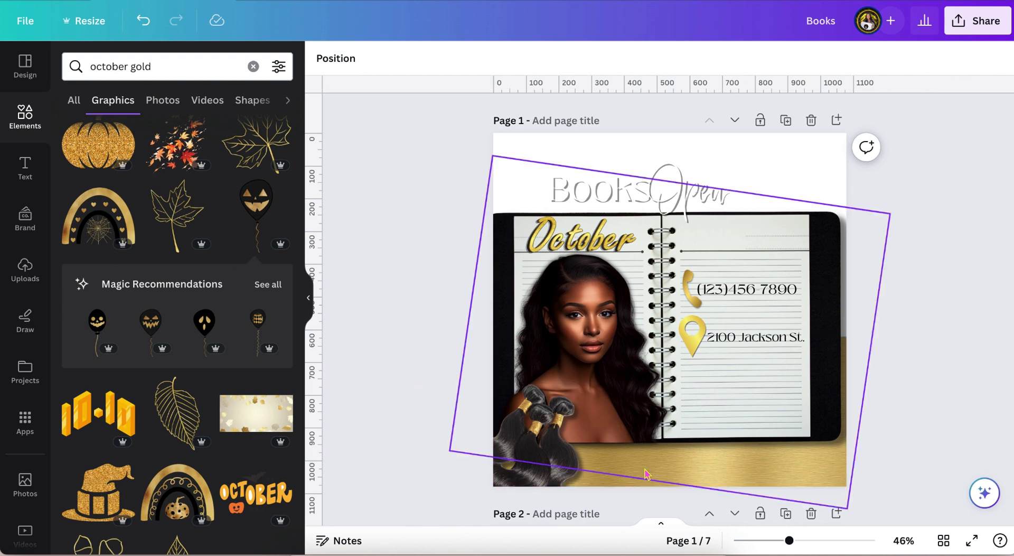
click(613, 483)
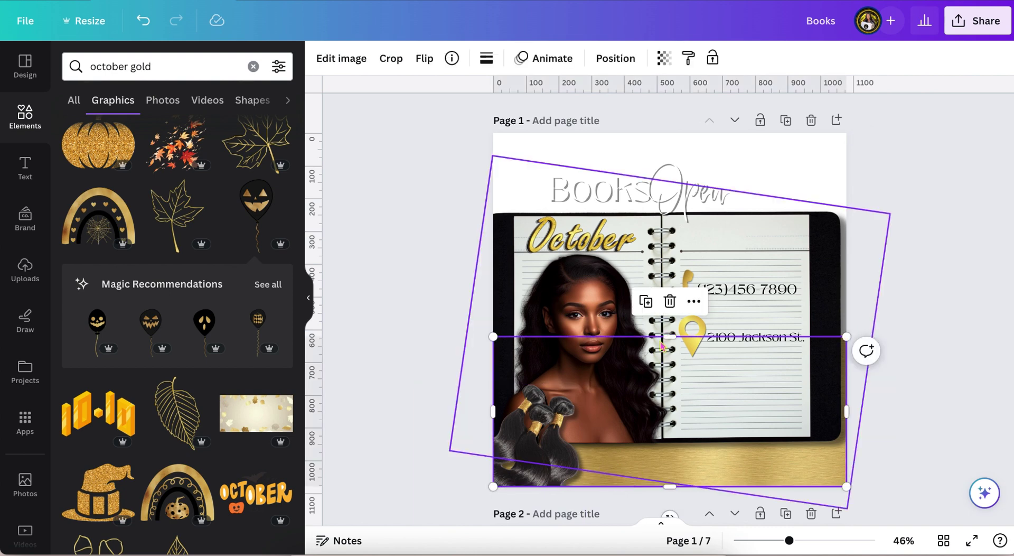
click(669, 301)
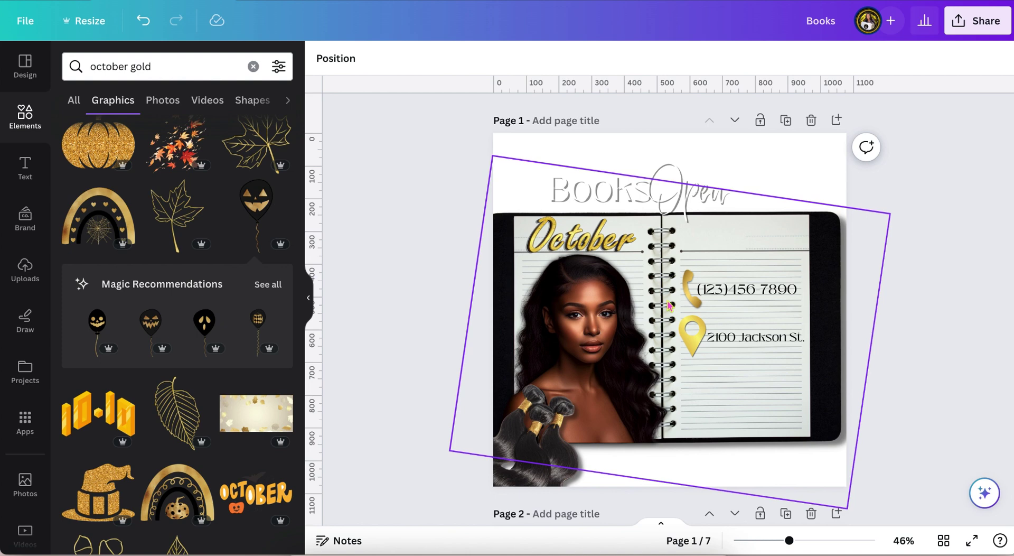
click(322, 58)
Step: Try black-to-gold, grey-to-white and yellow-orange gradients and dark browns, settling on terracotta #cf8962
scroll(203, 294, down, 2)
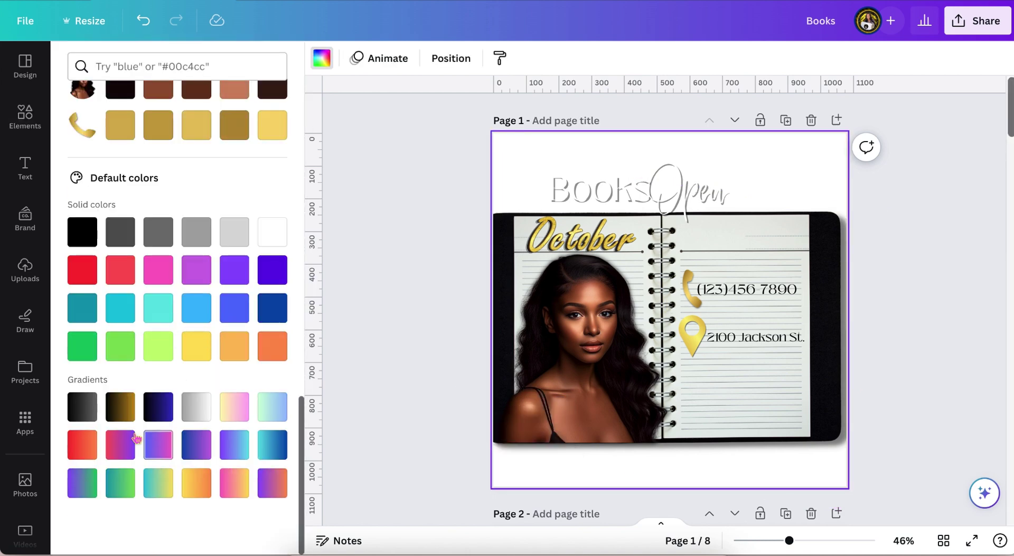
click(111, 406)
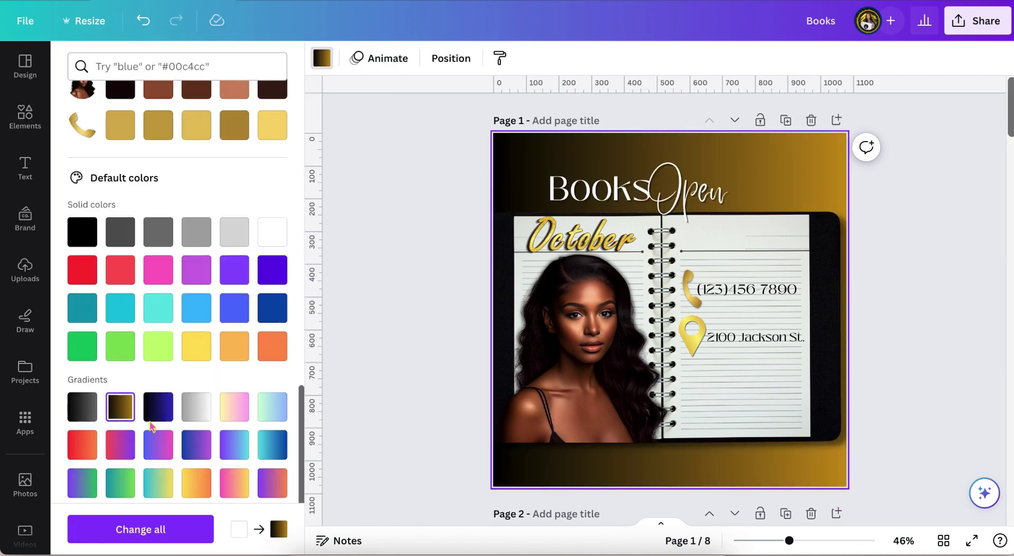
click(200, 421)
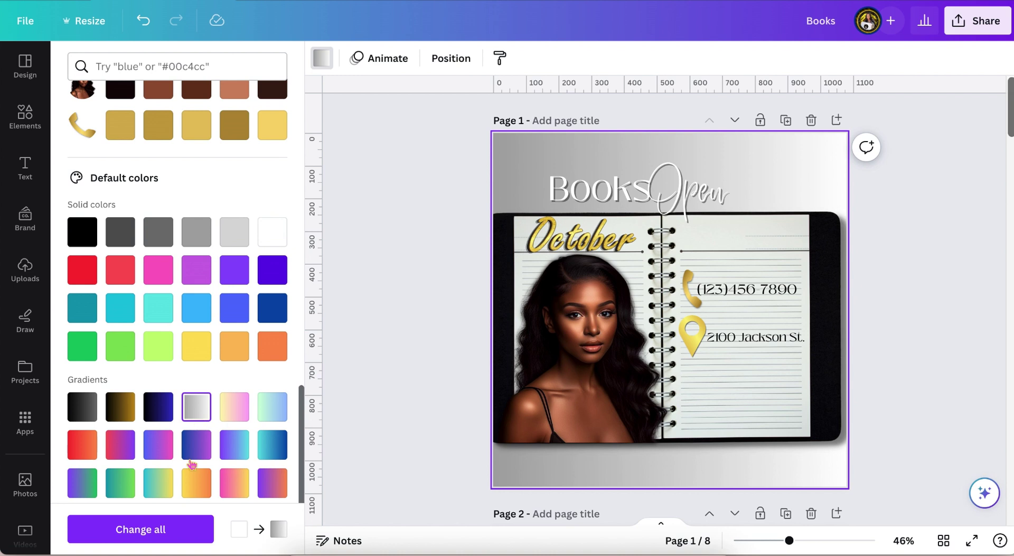
click(198, 487)
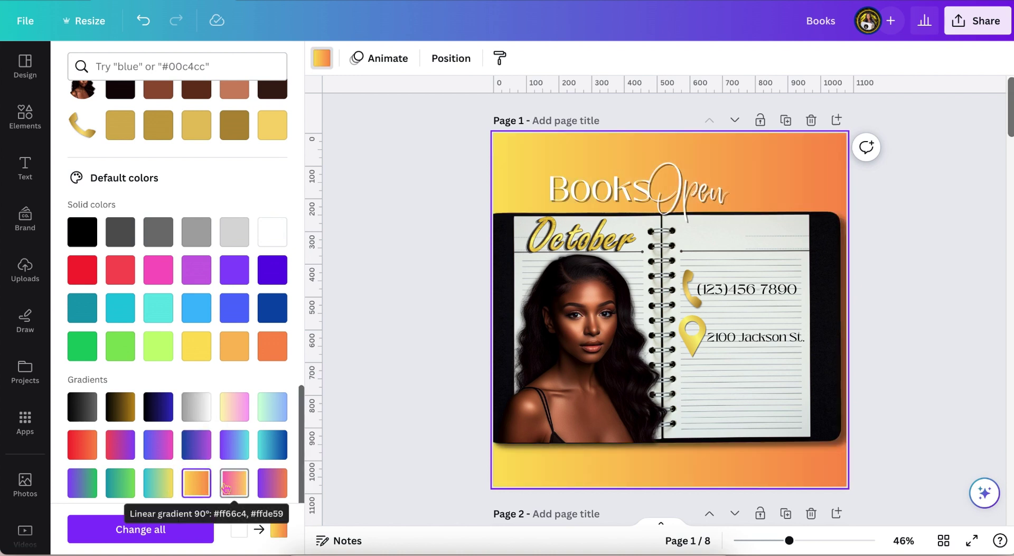
scroll(164, 290, up, 3)
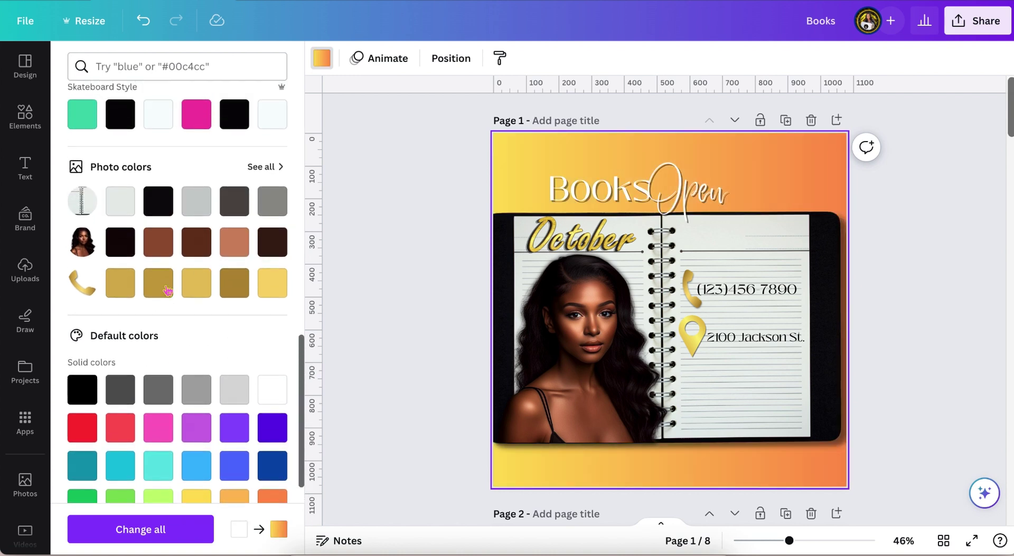
click(191, 242)
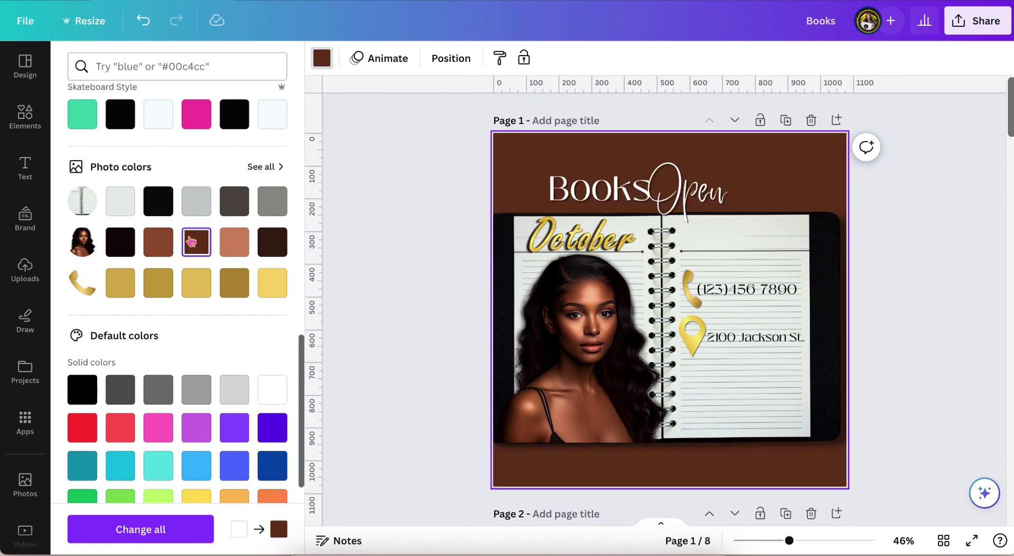
click(278, 244)
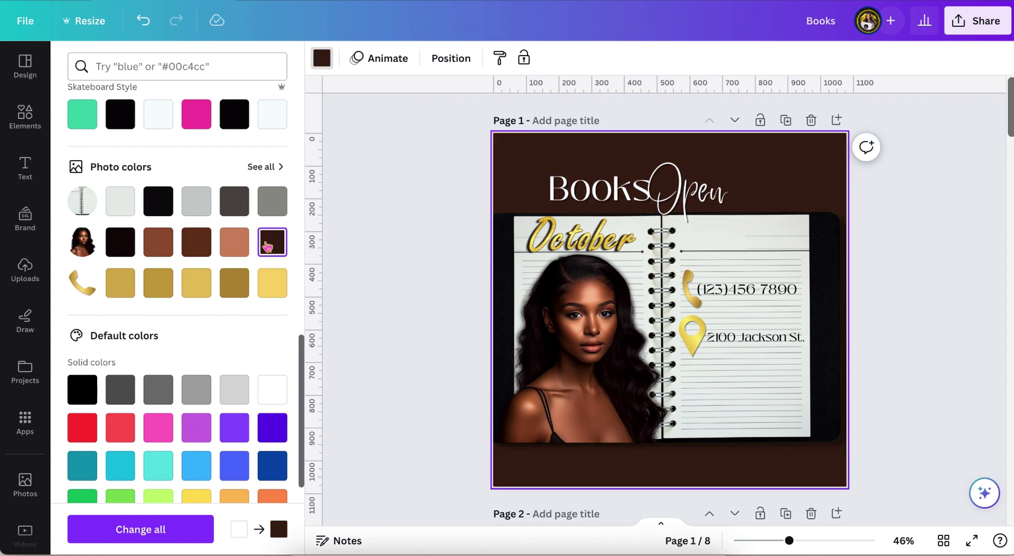
click(241, 247)
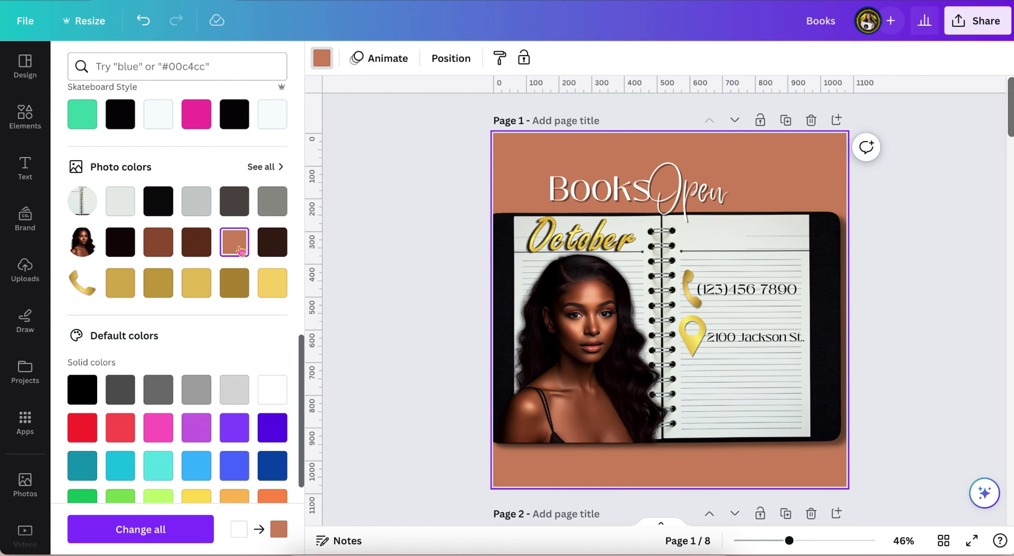